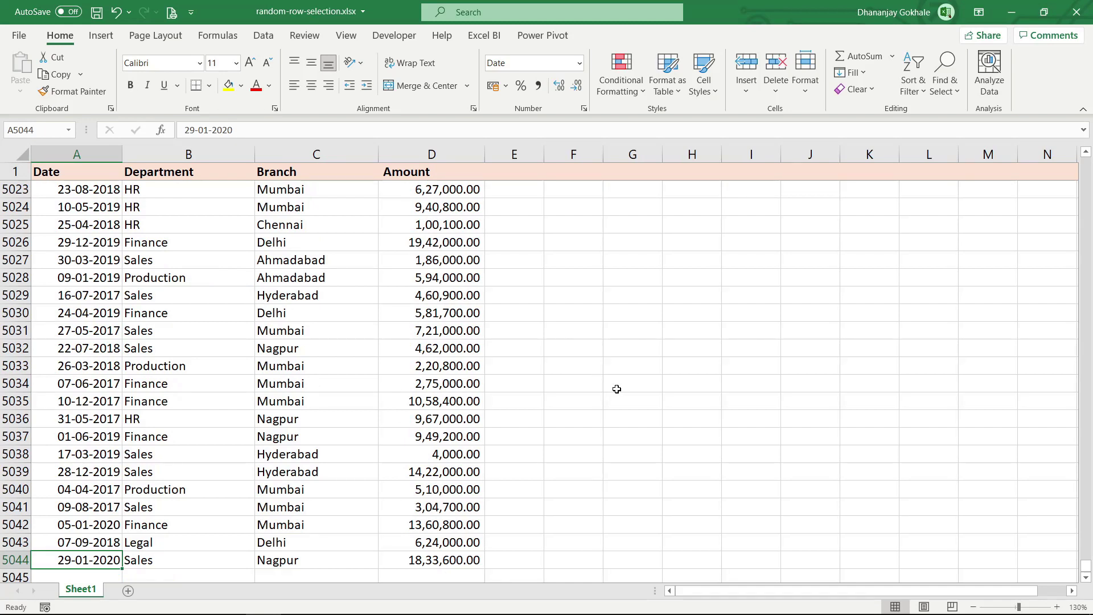
# Pick an empty cell beside the data near the last record in row 5044
pyautogui.click(619, 385)
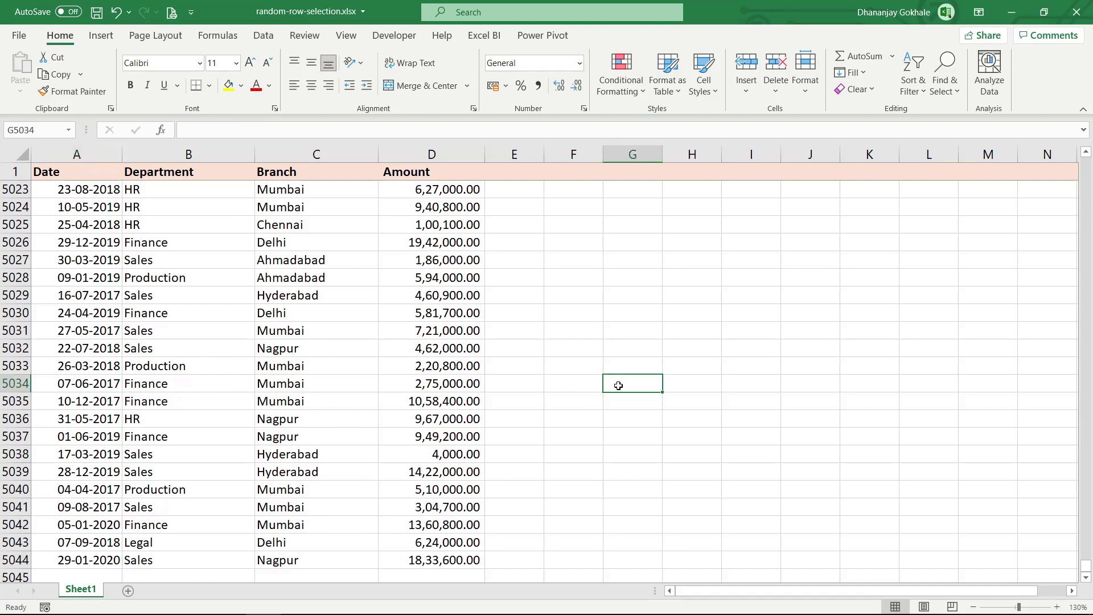
# Enter =5043/150 in G5034, giving 33.62
pyautogui.write('=5043/150')
pyautogui.press('Return')
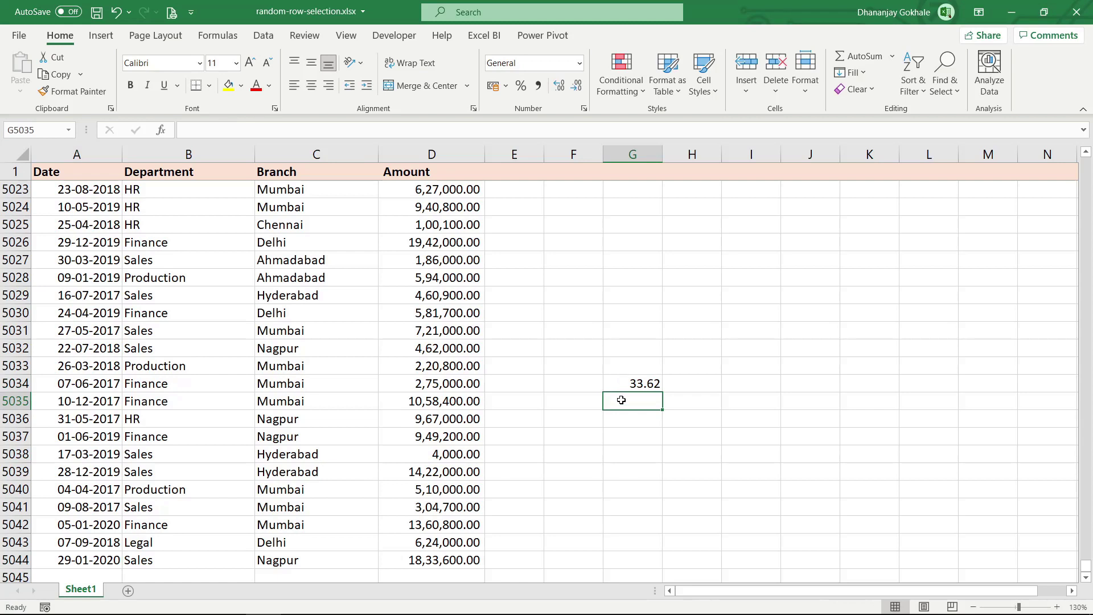
# Enter =RANDBETWEEN(1,33) in G5036, which shows 27
pyautogui.click(648, 419)
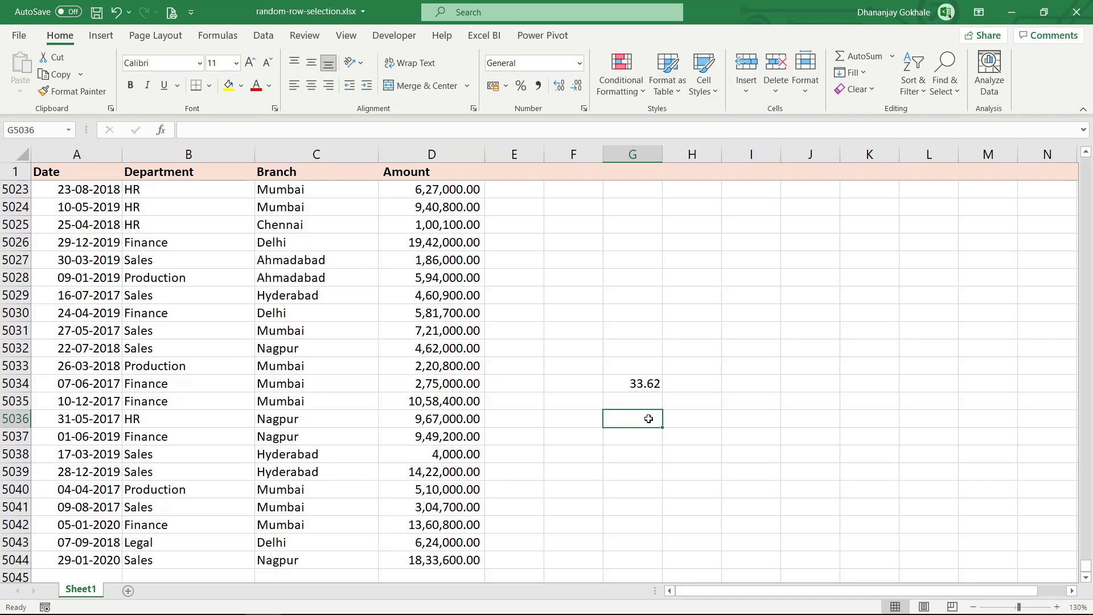
pyautogui.write('=ran')
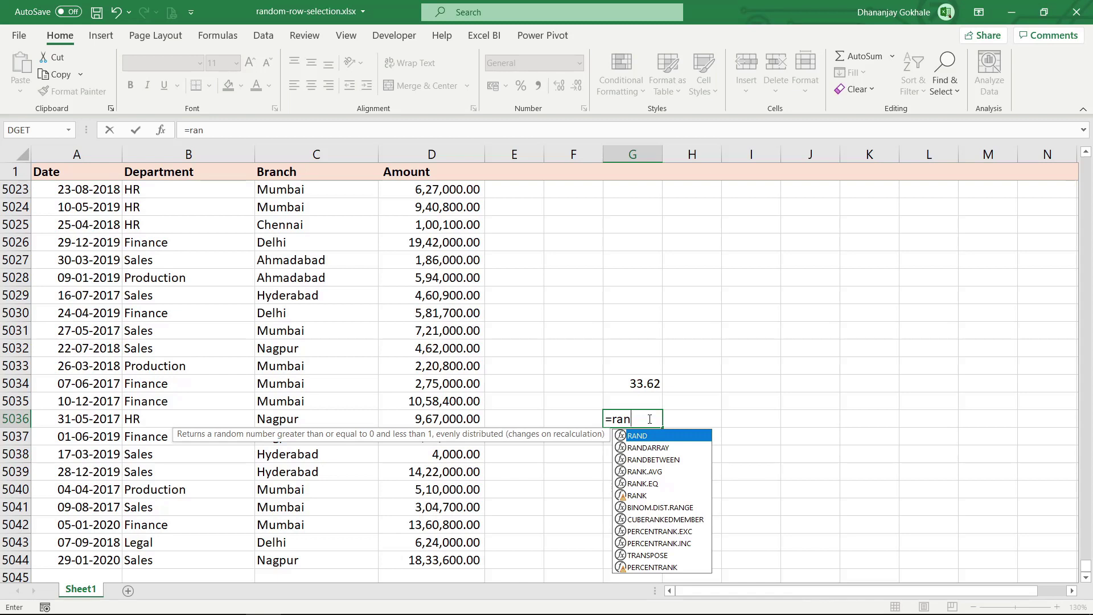
pyautogui.press('Down')
pyautogui.press('Down')
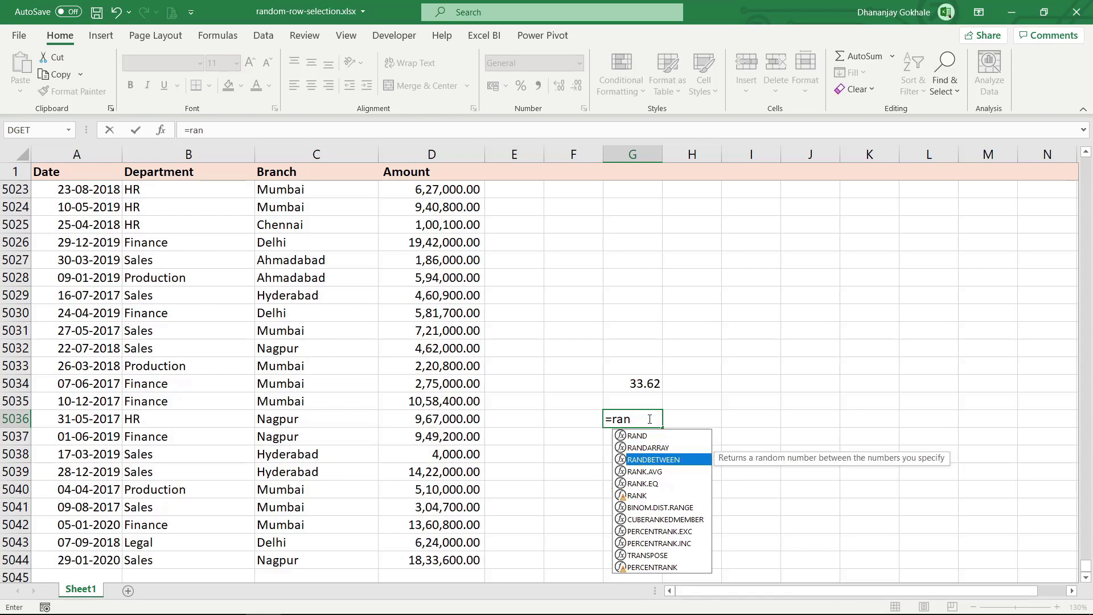
pyautogui.press('Tab')
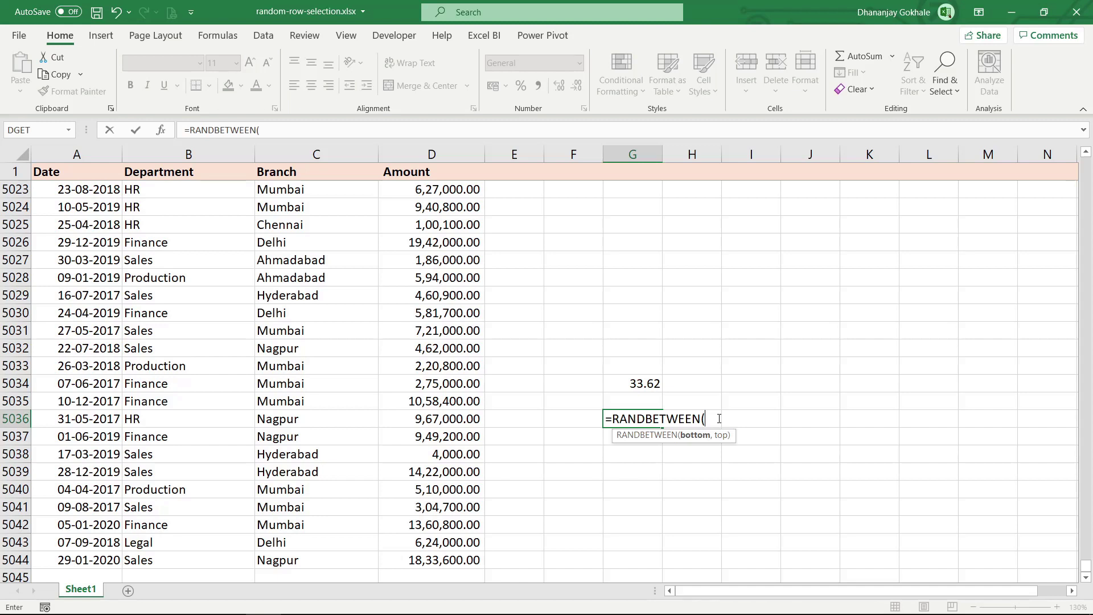
pyautogui.write('1,33)')
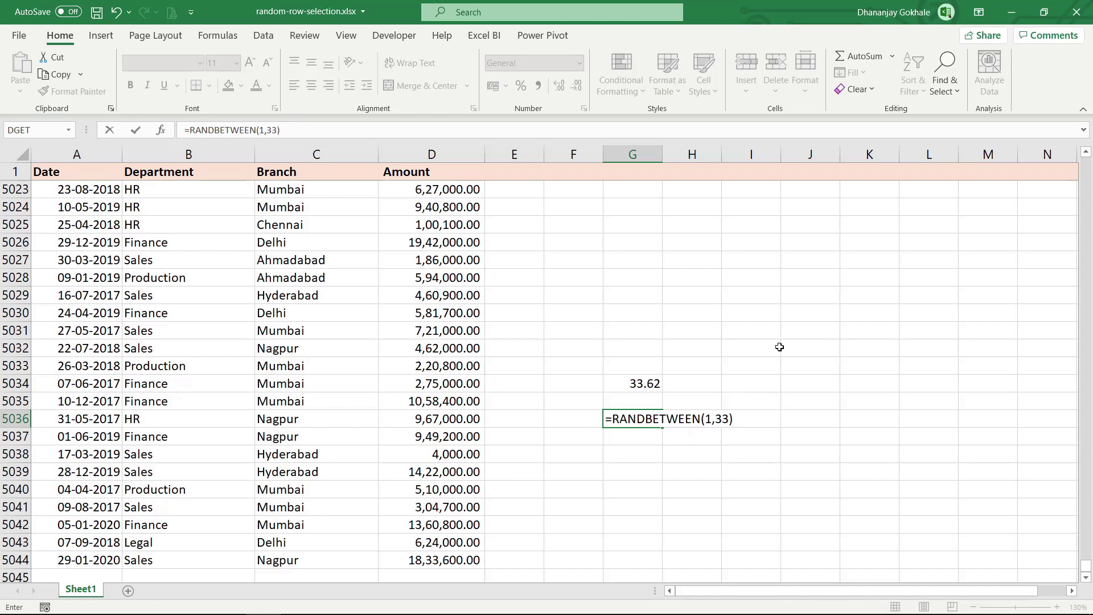
pyautogui.press('Return')
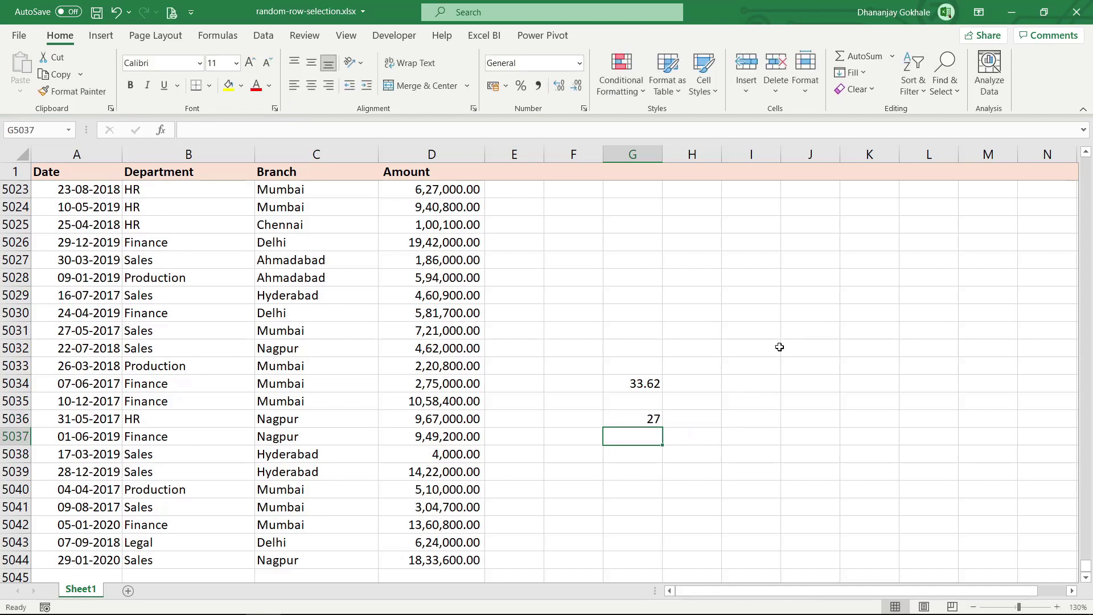
# Re-enter empty H cells twice to recalculate G5036's random value, from 27 to 6 then 7
pyautogui.press('Up')
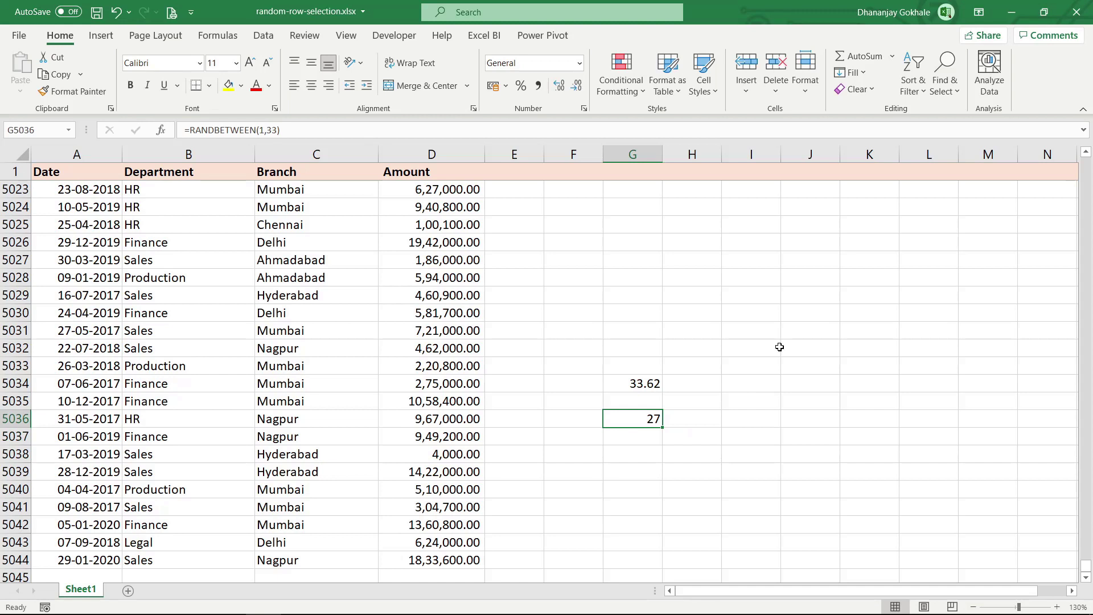
pyautogui.press('Up')
pyautogui.press('Right')
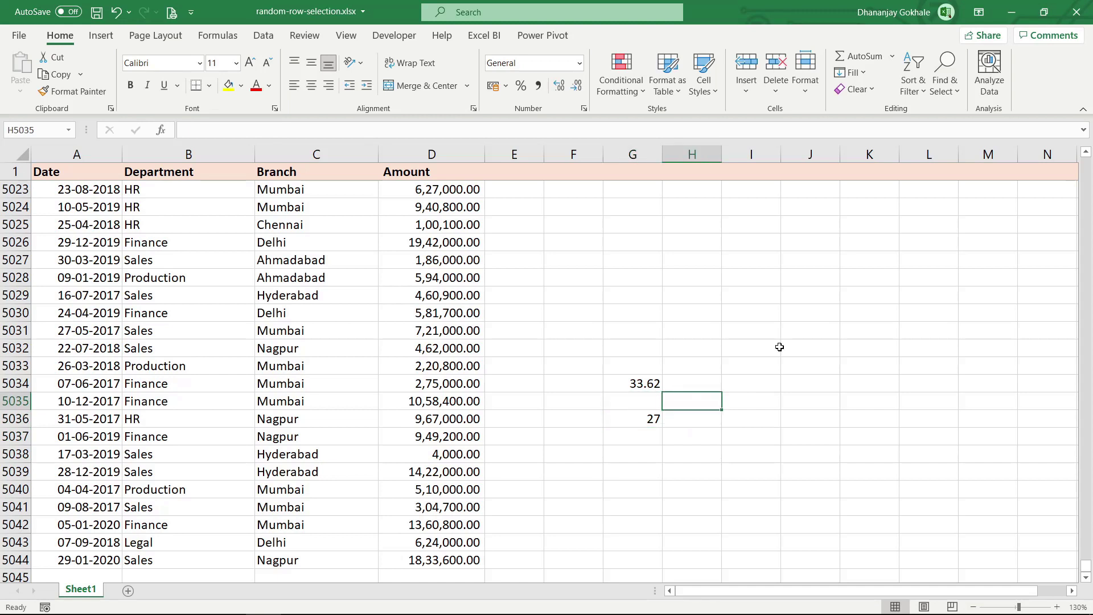
pyautogui.press('F2')
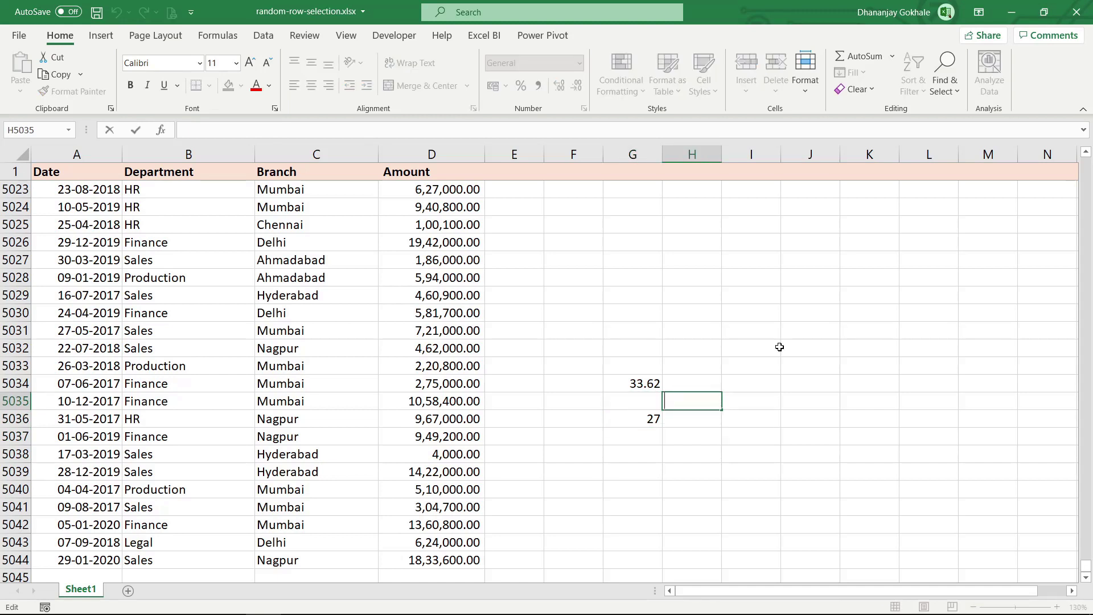
pyautogui.press('Return')
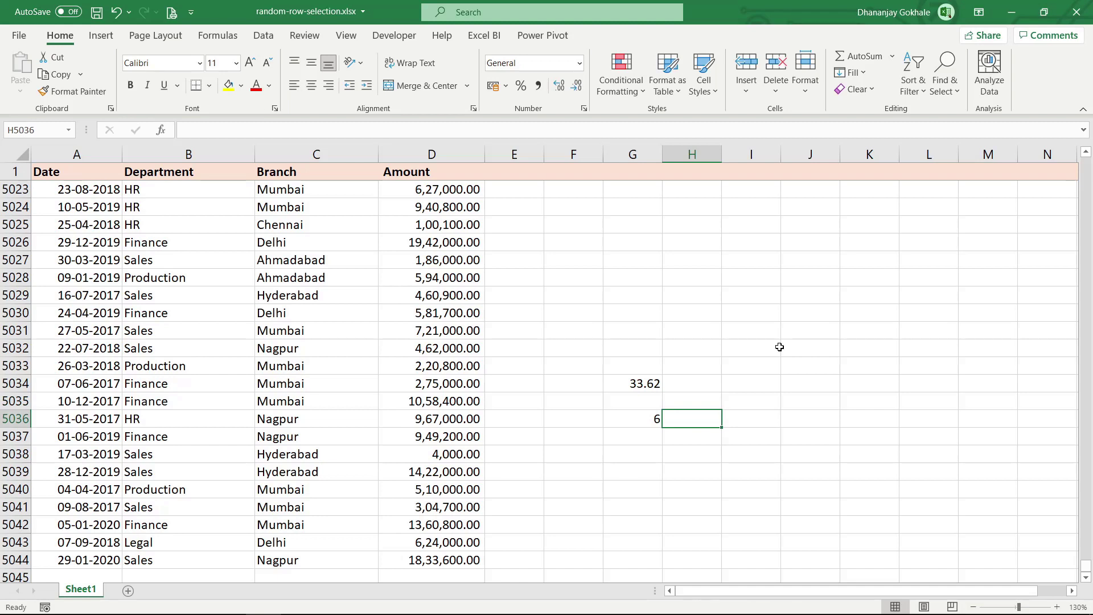
pyautogui.press('F2')
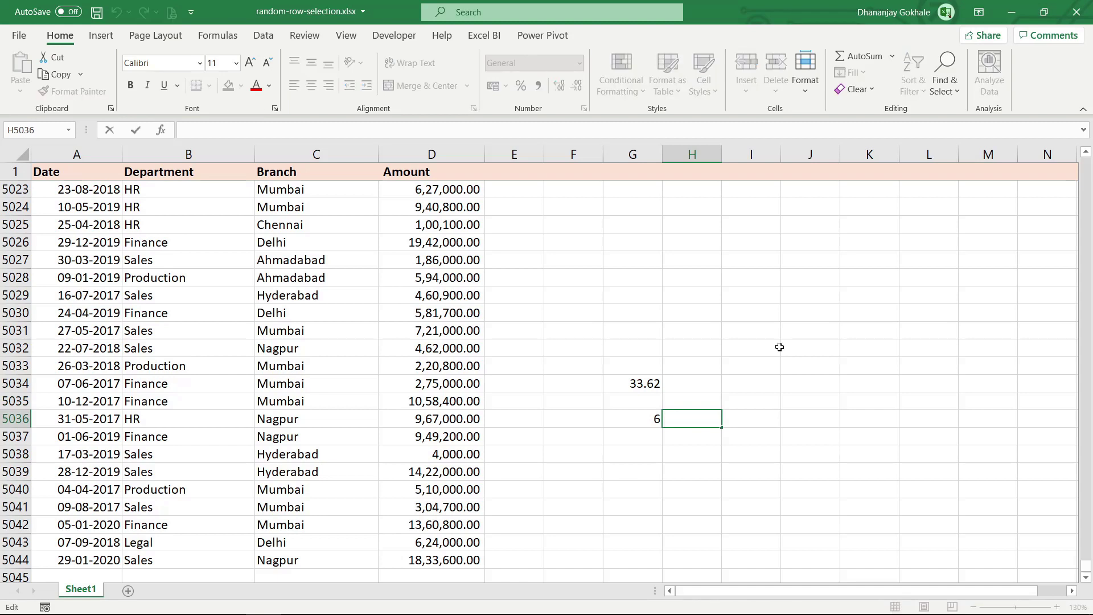
pyautogui.press('Return')
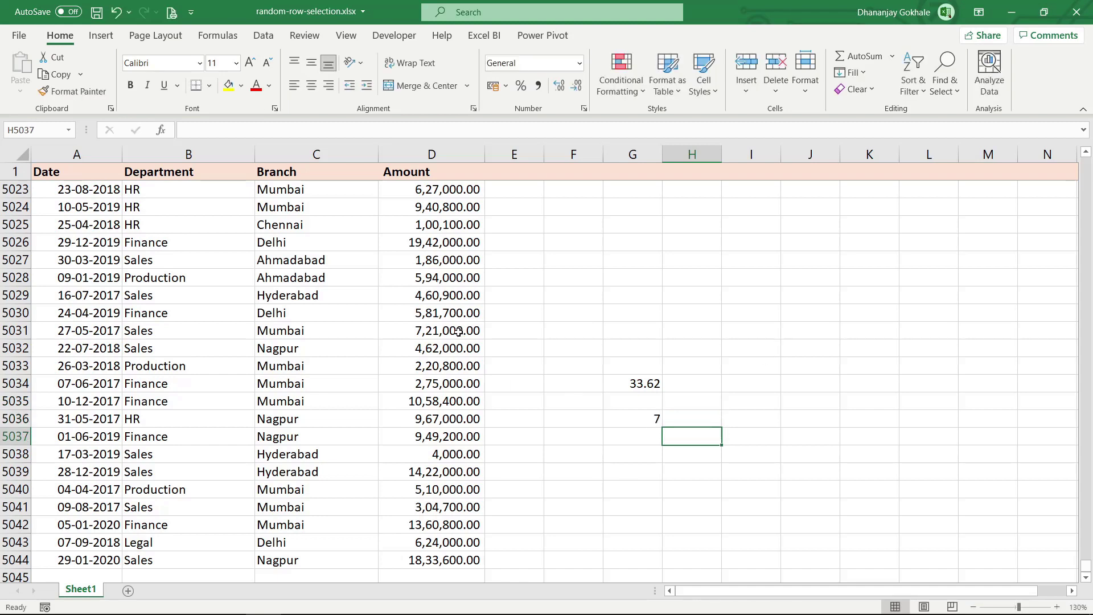
pyautogui.click(627, 417)
pyautogui.press('Up')
pyautogui.press('Up')
pyautogui.press('Up')
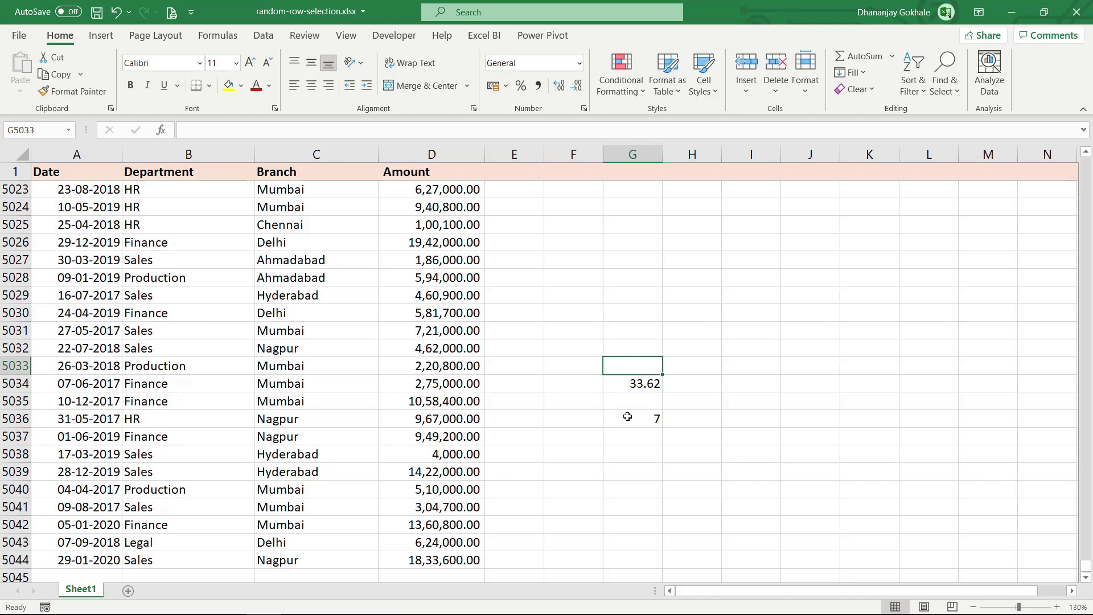
# Clear the test values from column G
pyautogui.click(625, 151)
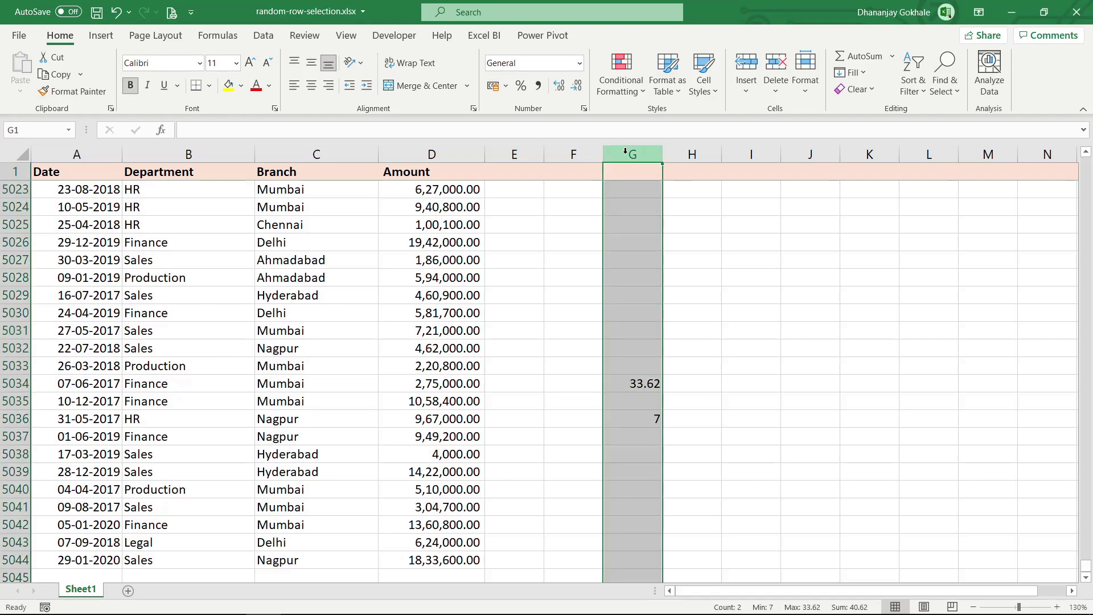
pyautogui.press('Left')
pyautogui.press('Left')
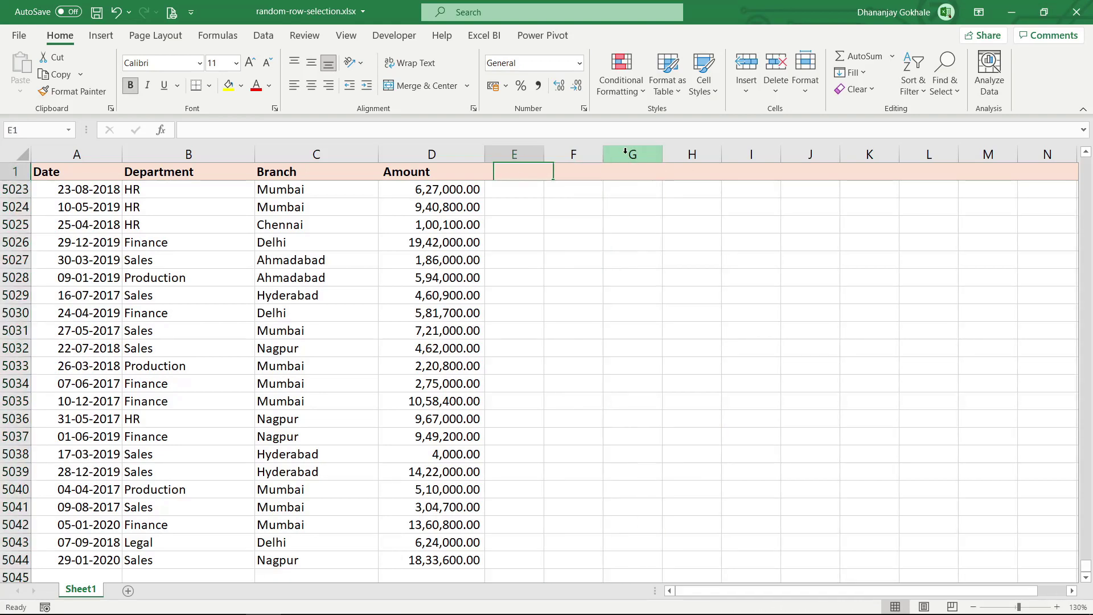
pyautogui.hotkey('ctrl', 'BackSpace')
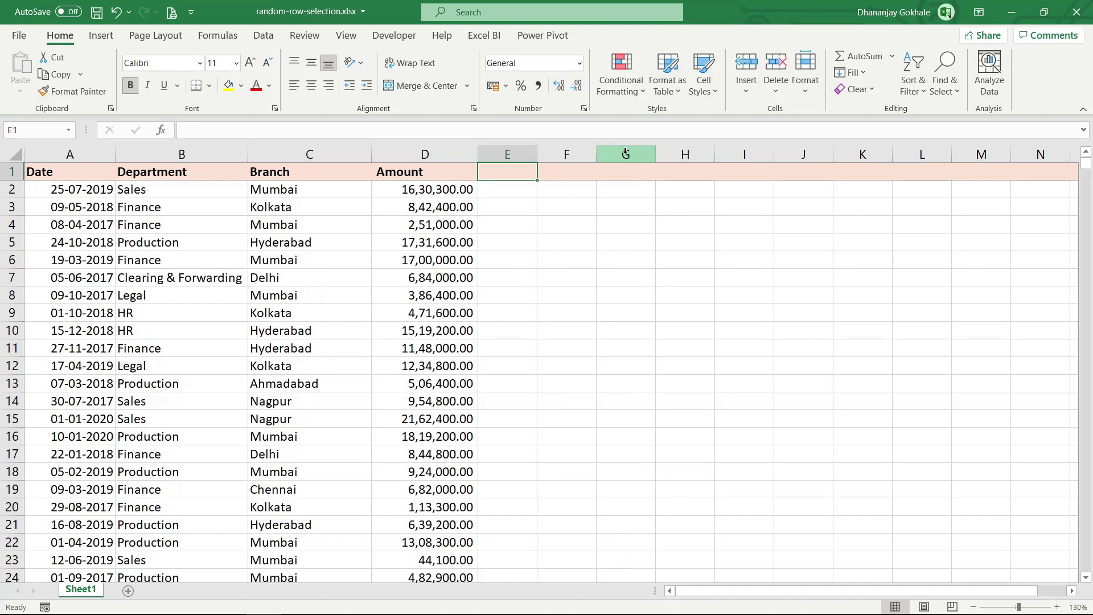
# Head column E with 'N' and enter =RANDBETWEEN(1,33) in E2, showing 9
pyautogui.write('N')
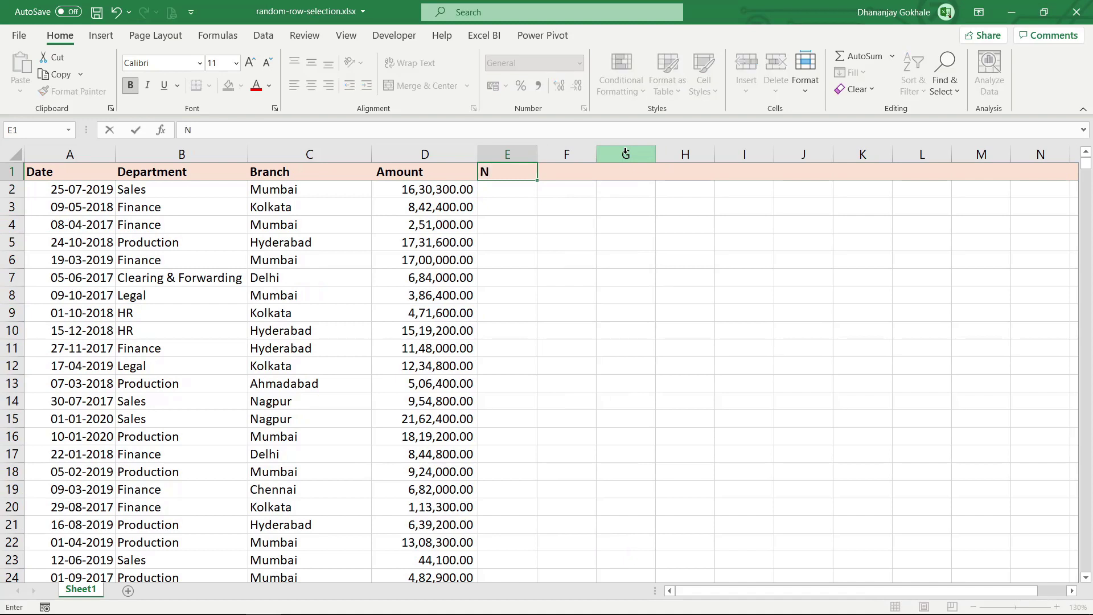
pyautogui.press('Return')
pyautogui.write('=')
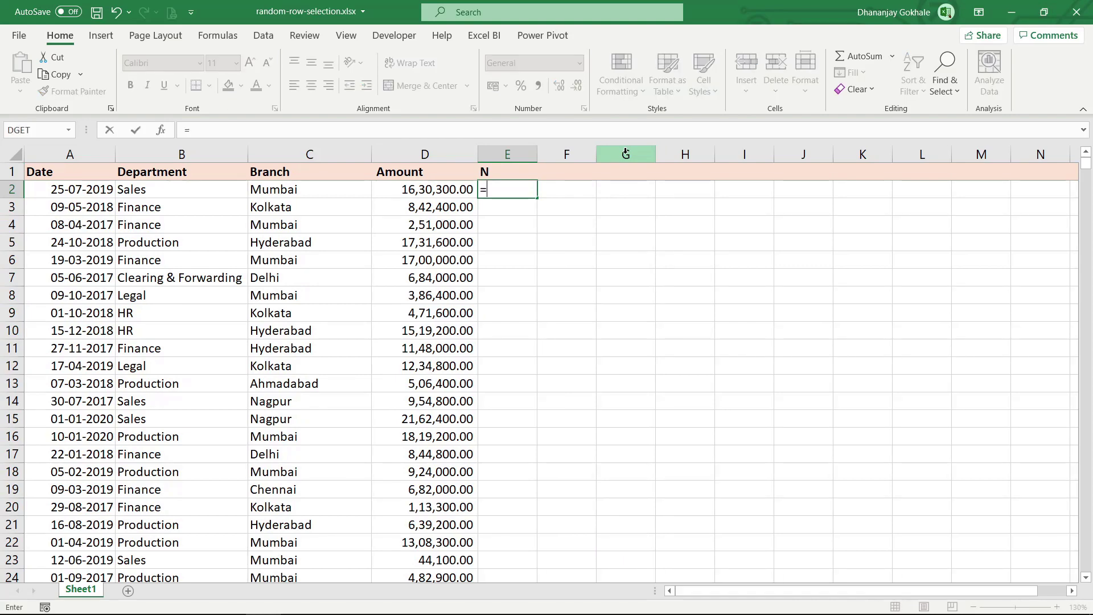
pyautogui.write('RANDB')
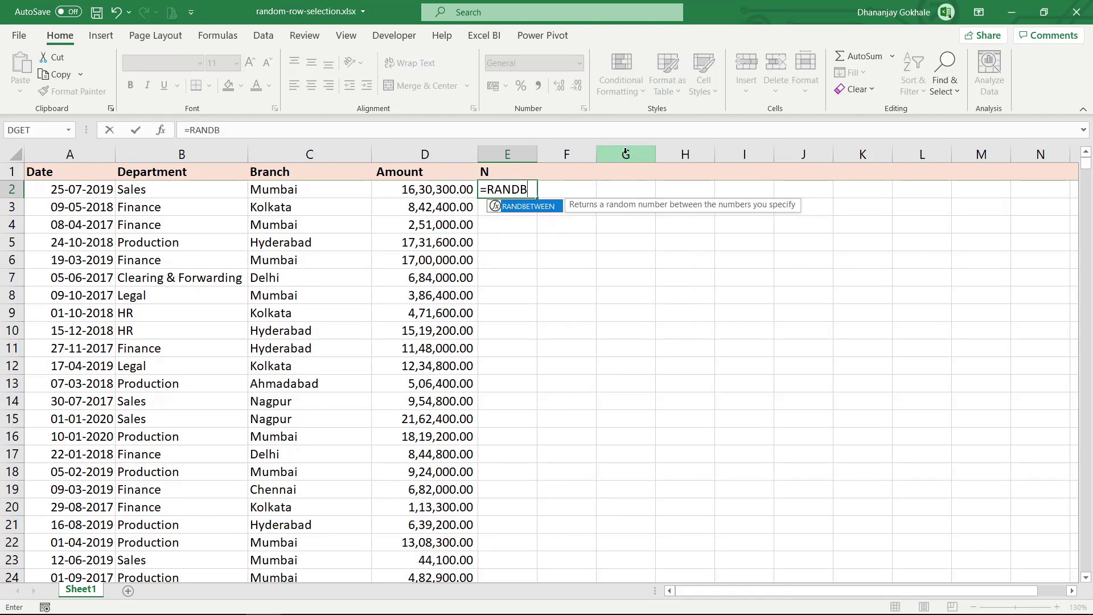
pyautogui.press('Tab')
pyautogui.write('1')
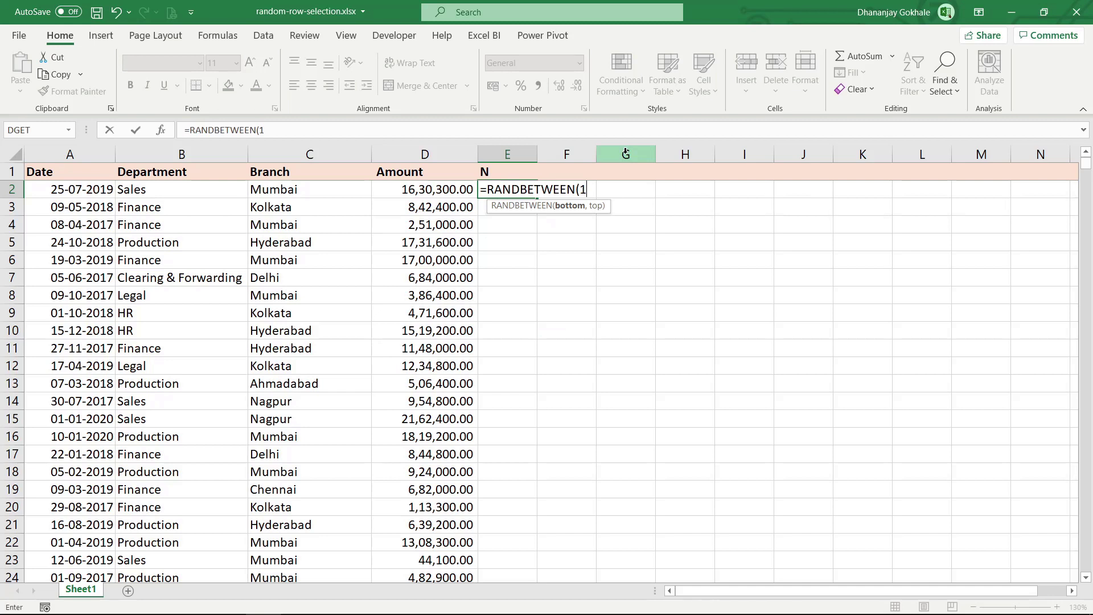
pyautogui.write(',33)')
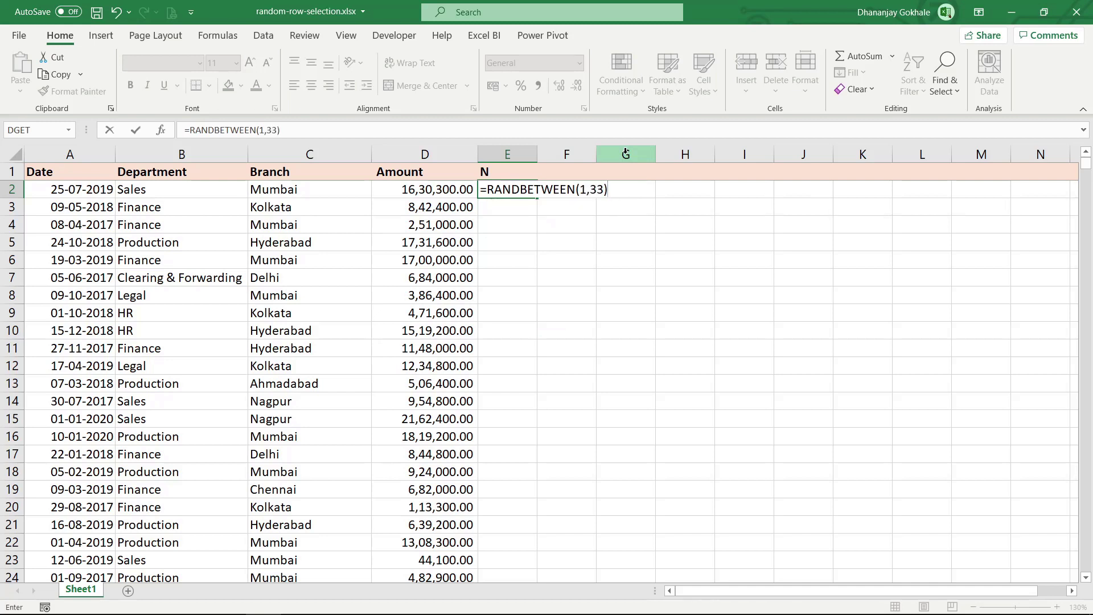
pyautogui.press('Return')
pyautogui.press('Up')
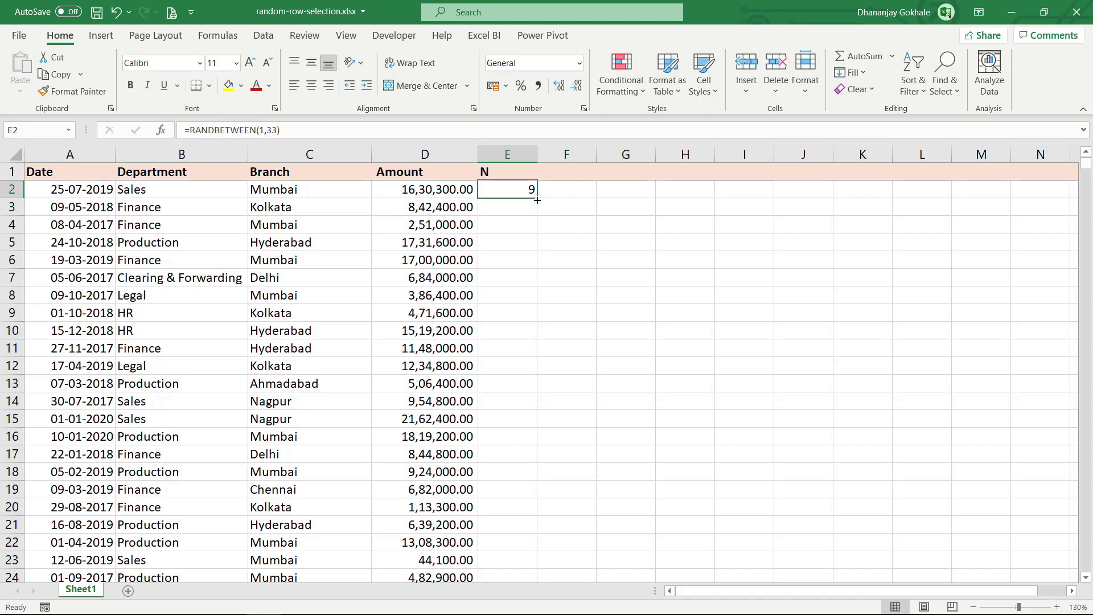
# Fill E2's RANDBETWEEN(1,33) formula down column E to the last data row
pyautogui.doubleClick(537, 200)
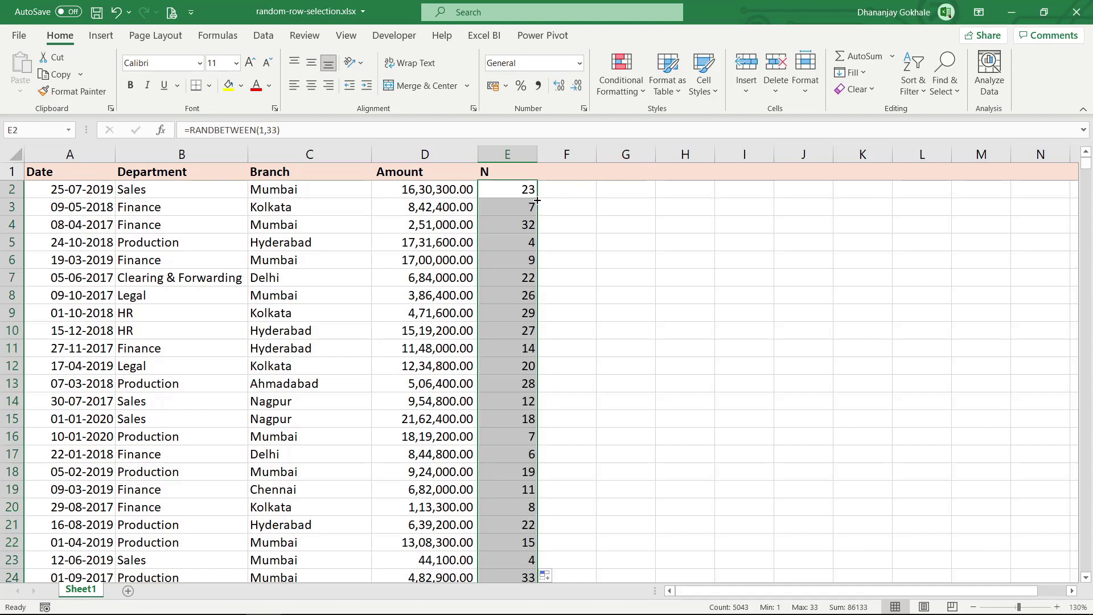
pyautogui.press('Down')
pyautogui.press('Down')
pyautogui.press('Down')
pyautogui.press('Down')
pyautogui.press('Down')
pyautogui.press('Down')
pyautogui.press('Down')
pyautogui.press('Down')
pyautogui.press('Down')
pyautogui.press('Down')
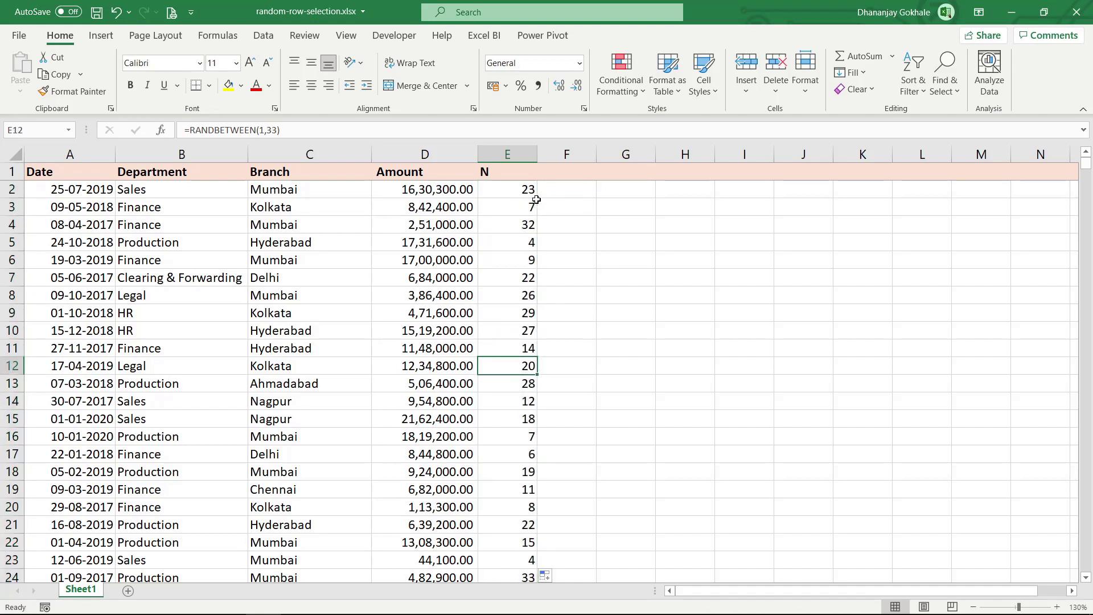
pyautogui.press('Right')
pyautogui.press('Up')
pyautogui.press('Up')
pyautogui.press('Up')
pyautogui.press('Up')
pyautogui.press('Up')
pyautogui.press('Up')
pyautogui.press('Up')
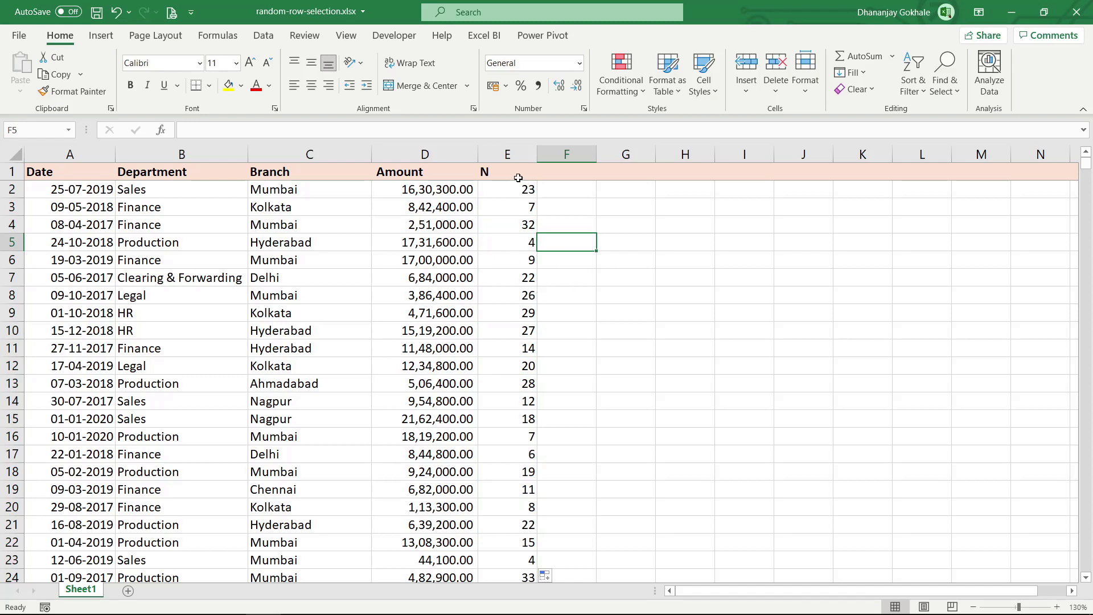
pyautogui.click(516, 152)
# Copy column E and paste it over itself as values only, fixing the random numbers
pyautogui.rightClick(515, 152)
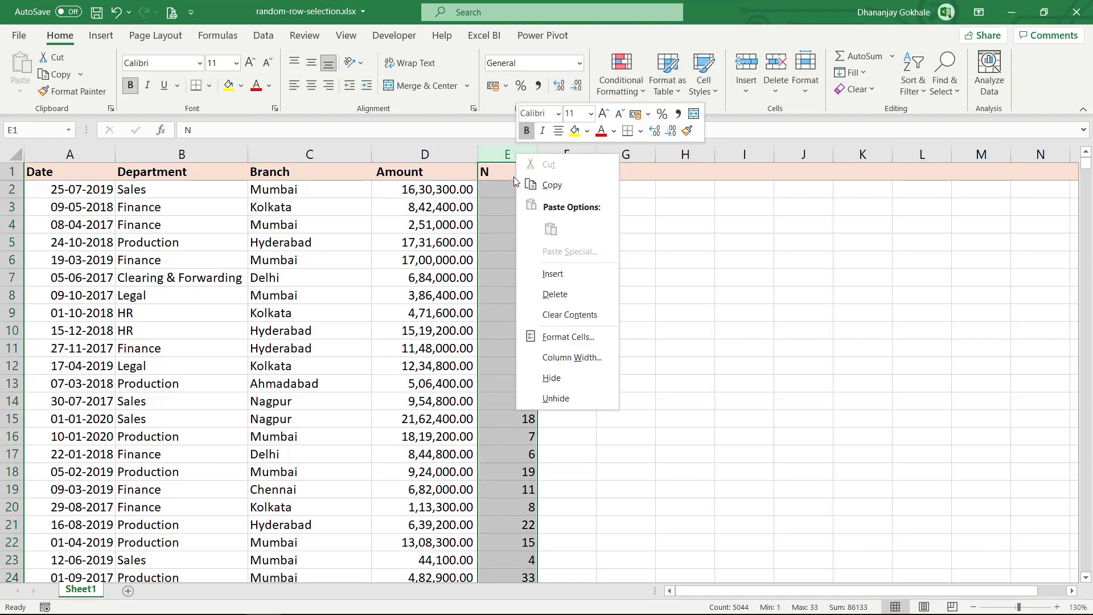
pyautogui.click(547, 186)
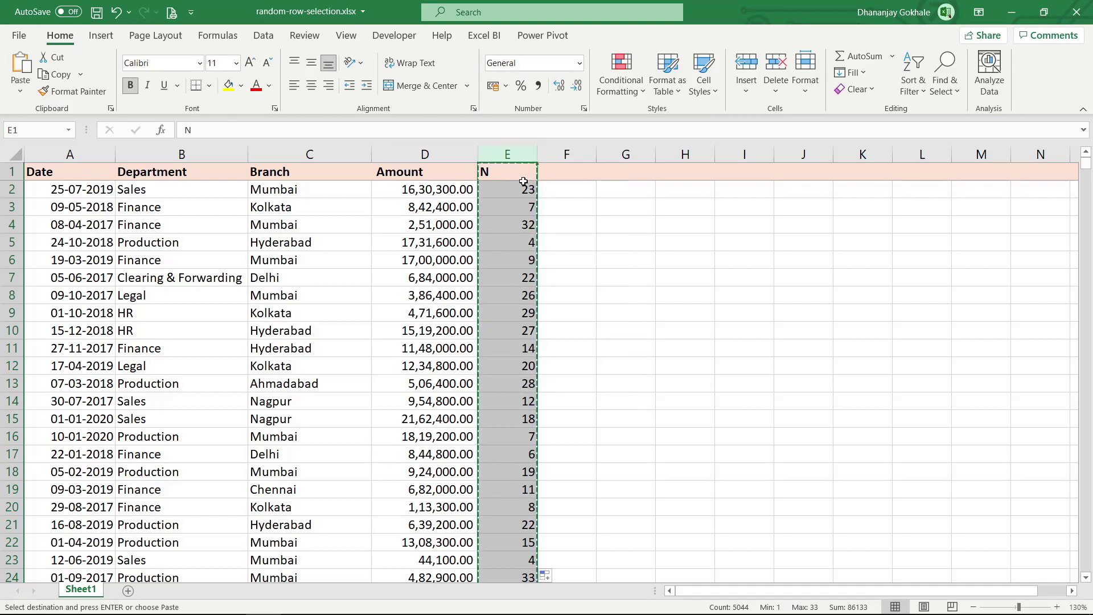
pyautogui.rightClick(508, 155)
pyautogui.click(548, 254)
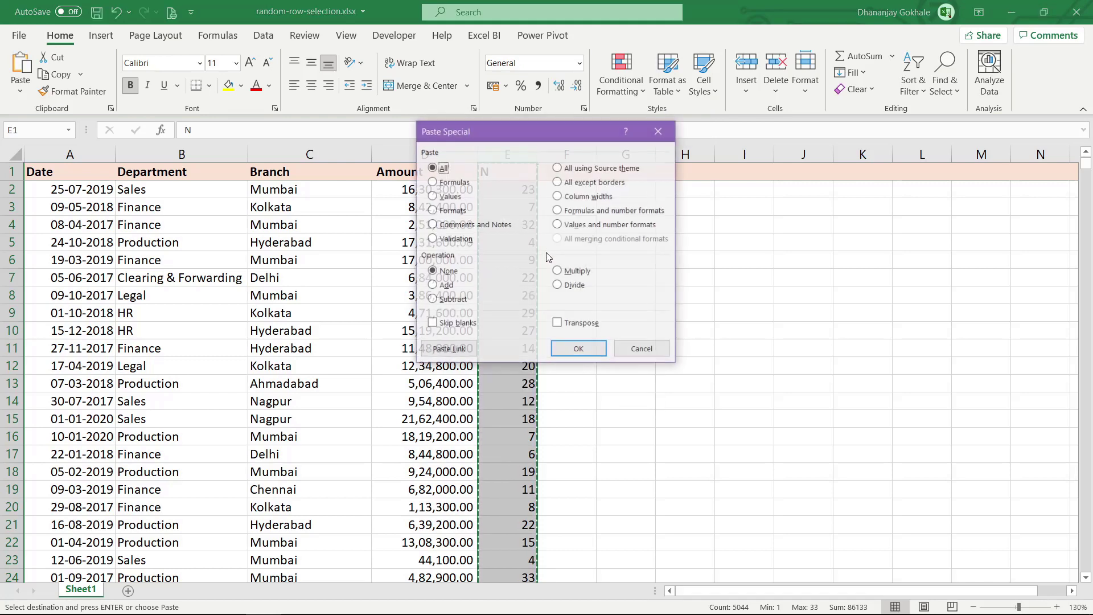
pyautogui.press('v')
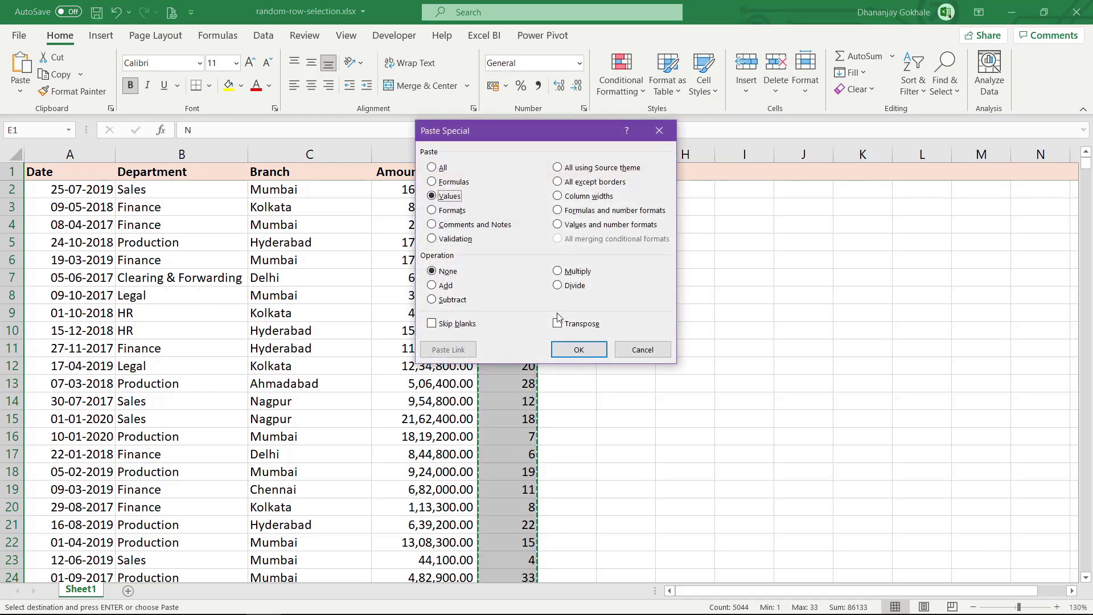
pyautogui.click(569, 353)
pyautogui.click(516, 193)
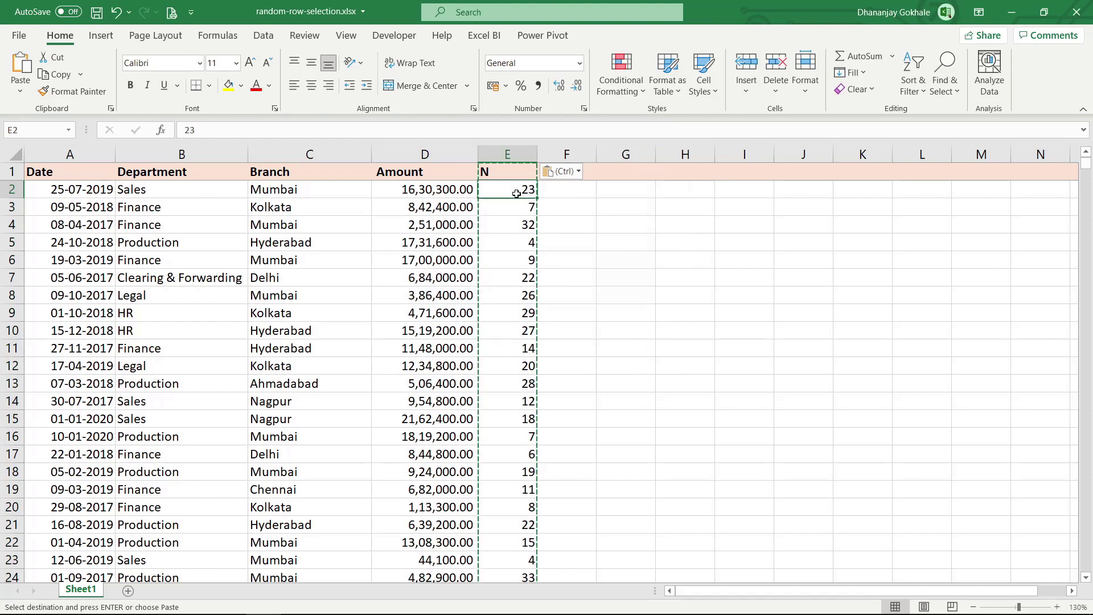
pyautogui.press('Escape')
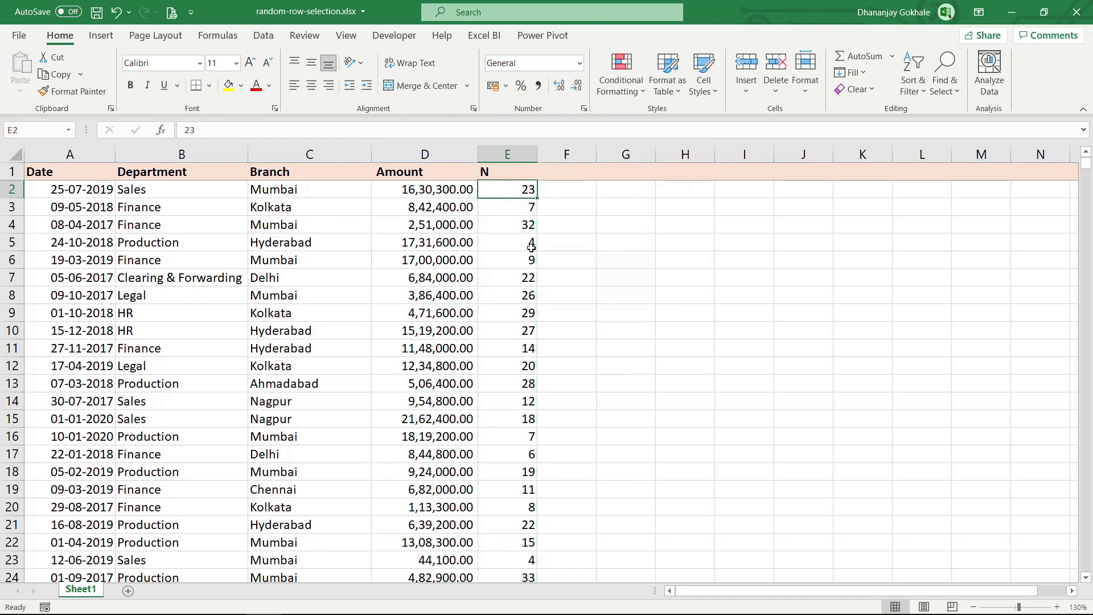
# Turn on header filters and filter N to value 1, showing 166 of 5043 records
pyautogui.click(432, 174)
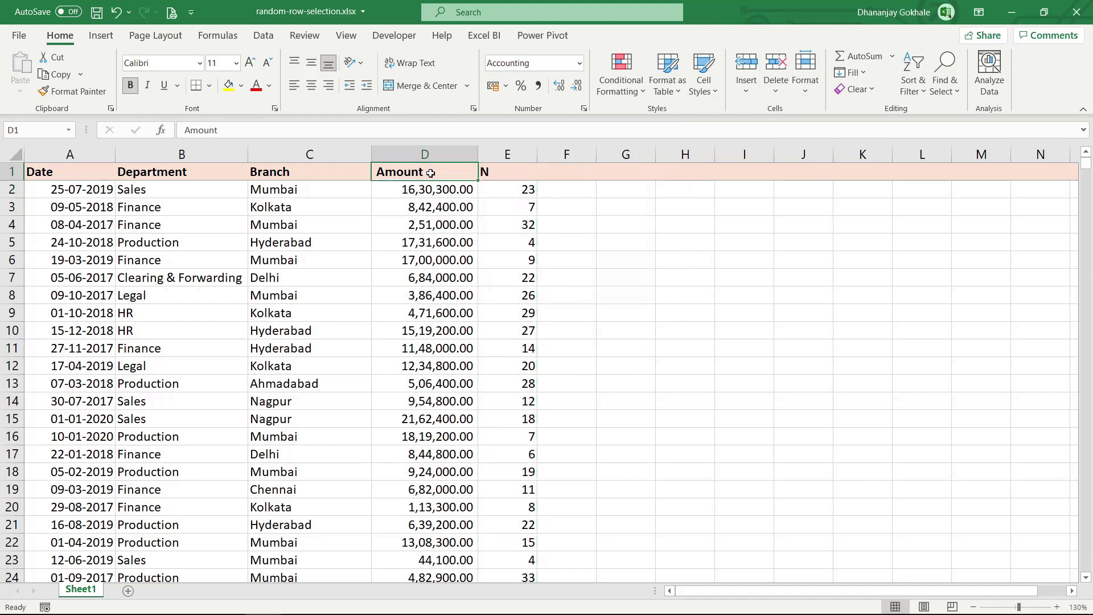
pyautogui.click(267, 38)
pyautogui.click(587, 84)
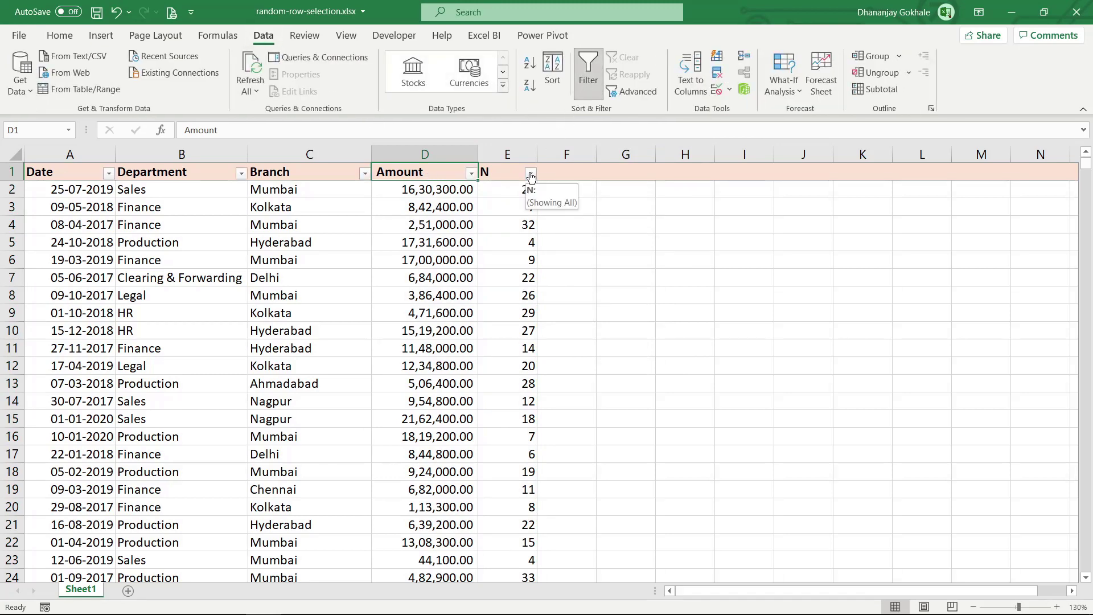
pyautogui.click(530, 174)
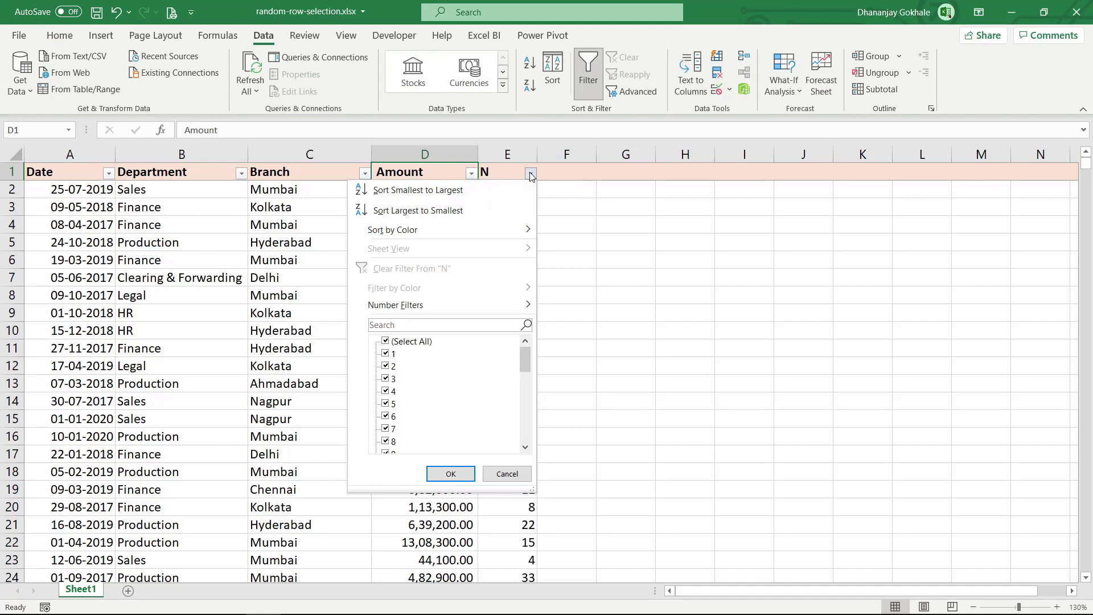
pyautogui.click(385, 342)
pyautogui.click(386, 354)
pyautogui.click(451, 474)
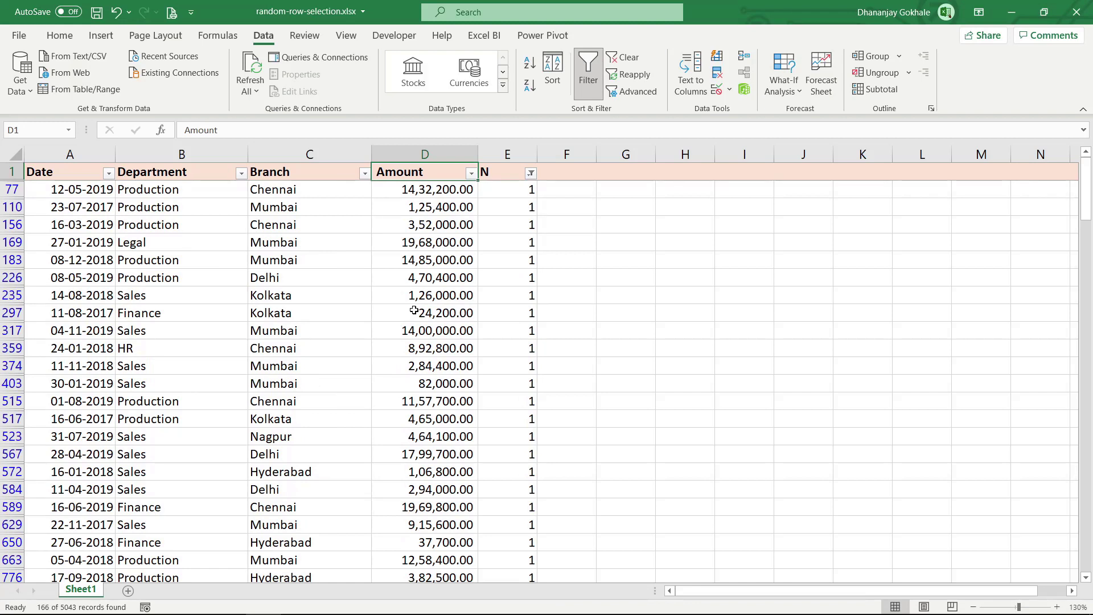
# Filter column N to value 2, then switch the filter to value 4
pyautogui.press('Right')
pyautogui.hotkey('alt', 'Down')
pyautogui.press('space')
pyautogui.press('Down')
pyautogui.press('space')
pyautogui.press('Return')
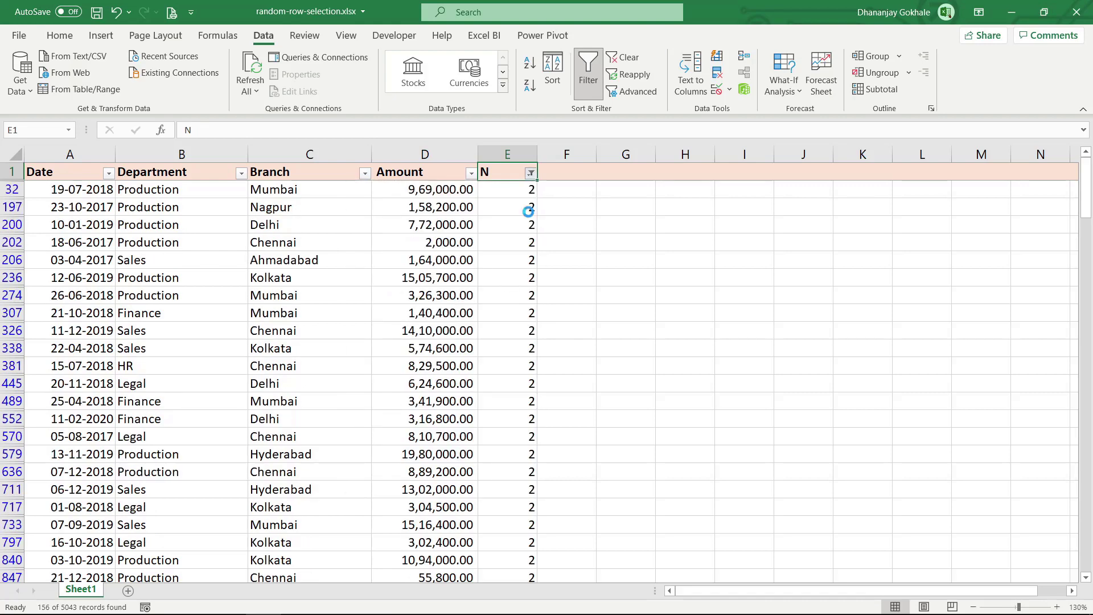
pyautogui.hotkey('alt', 'Down')
pyautogui.press('Down')
pyautogui.press('space')
pyautogui.press('Down')
pyautogui.press('Down')
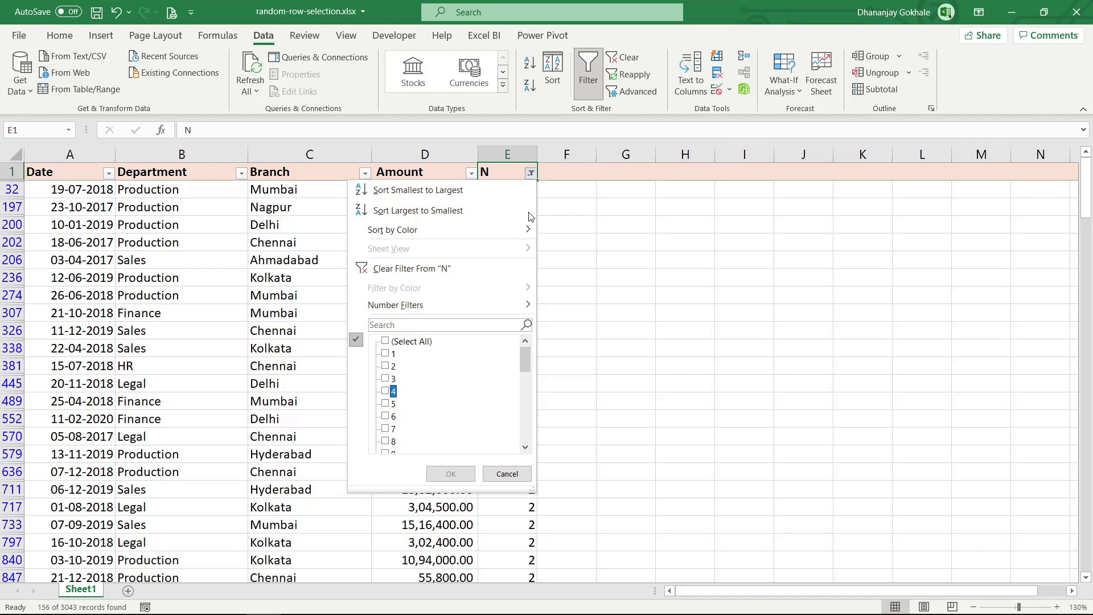
pyautogui.press('space')
pyautogui.press('Return')
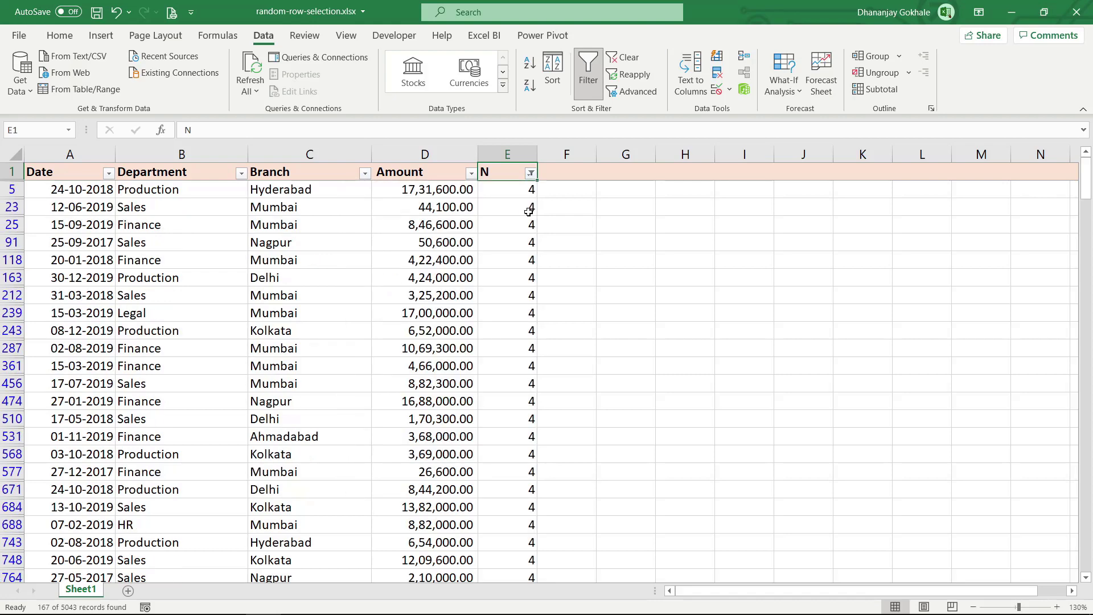
# Set the N filter back to only value 2, leaving 156 of 5043 records
pyautogui.hotkey('alt', 'Down')
pyautogui.press('Down')
pyautogui.press('Down')
pyautogui.press('Down')
pyautogui.press('Down')
pyautogui.press('Down')
pyautogui.press('Down')
pyautogui.press('Down')
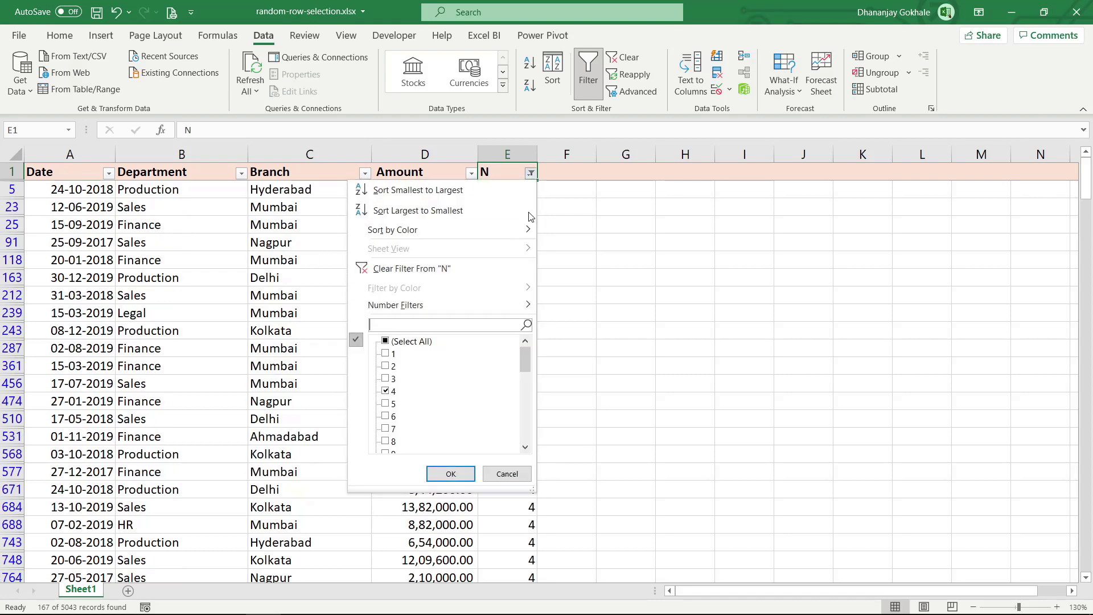
pyautogui.press('space')
pyautogui.press('Down')
pyautogui.press('Down')
pyautogui.press('space')
pyautogui.press('Return')
pyautogui.press('Down')
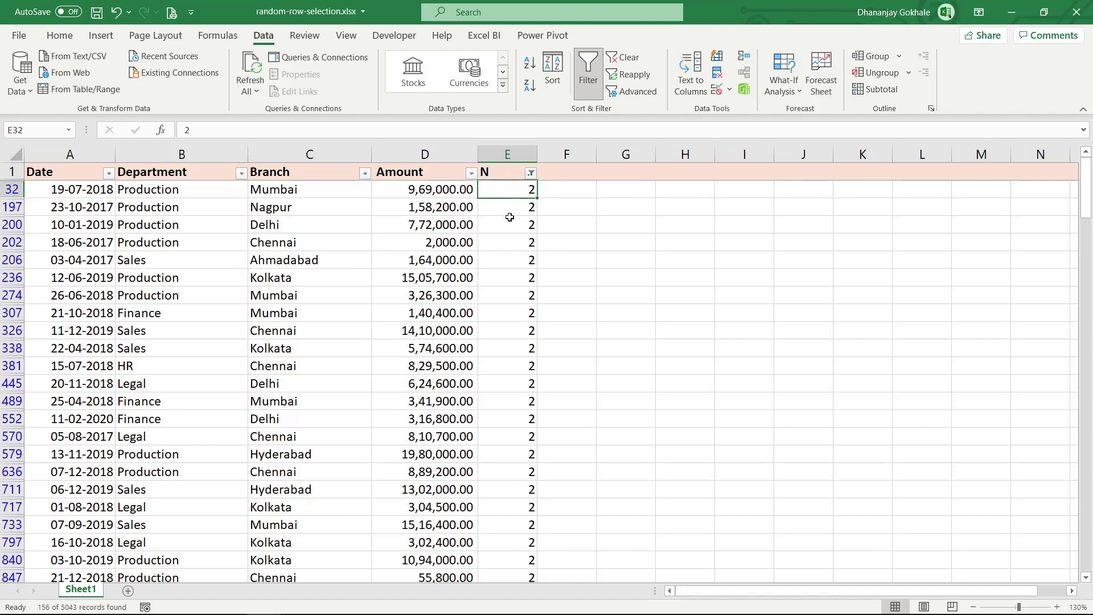
pyautogui.press('Up')
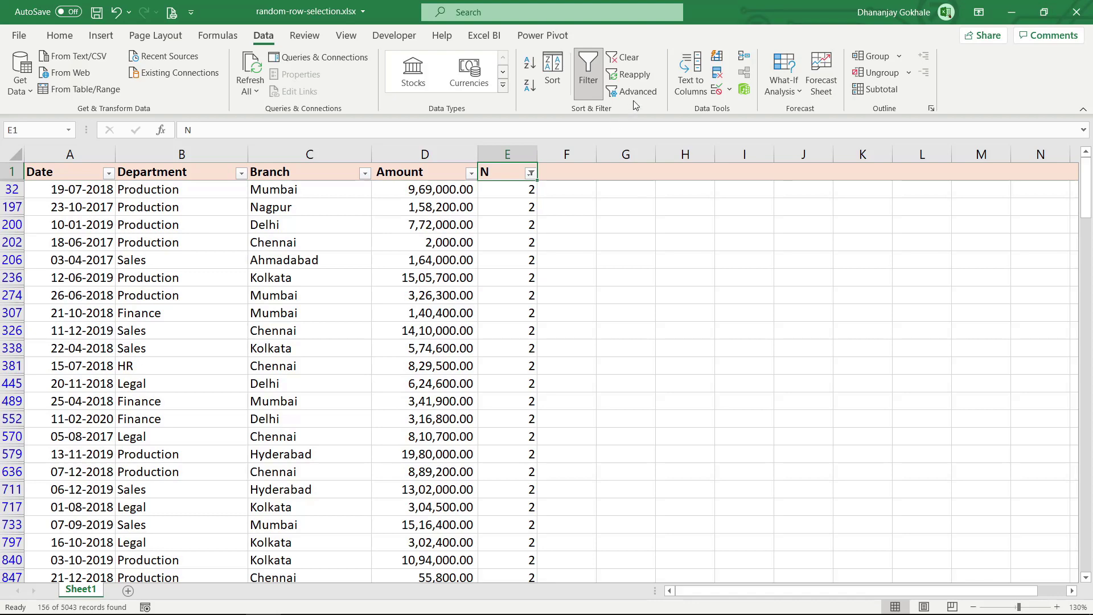
# Clear the filter, hide rows where N is 2, and select the N values from E2 down
pyautogui.click(625, 60)
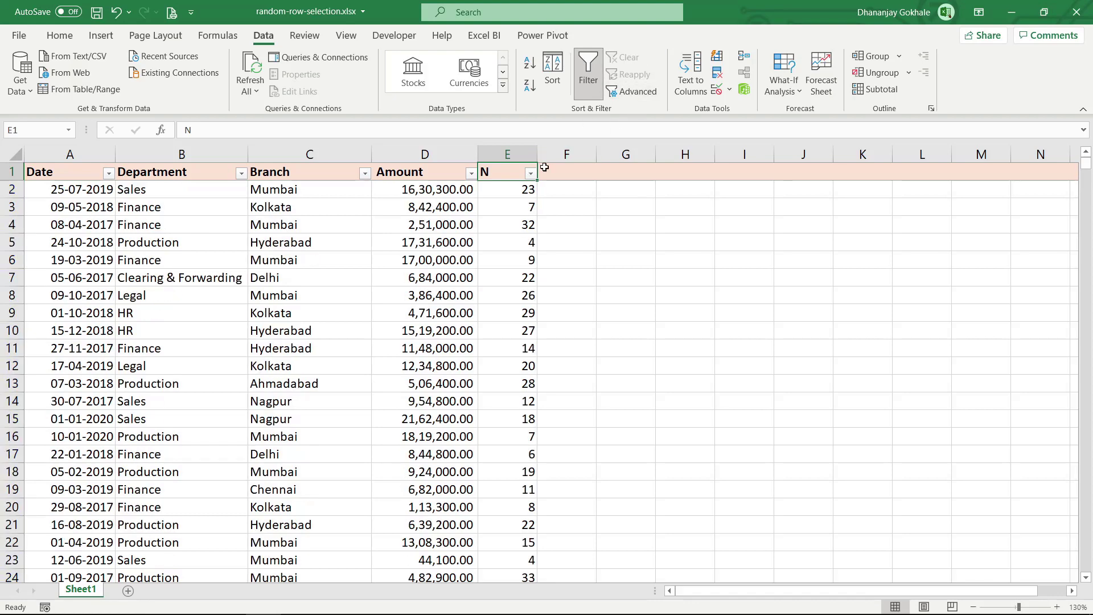
pyautogui.click(530, 173)
pyautogui.click(387, 366)
pyautogui.click(451, 474)
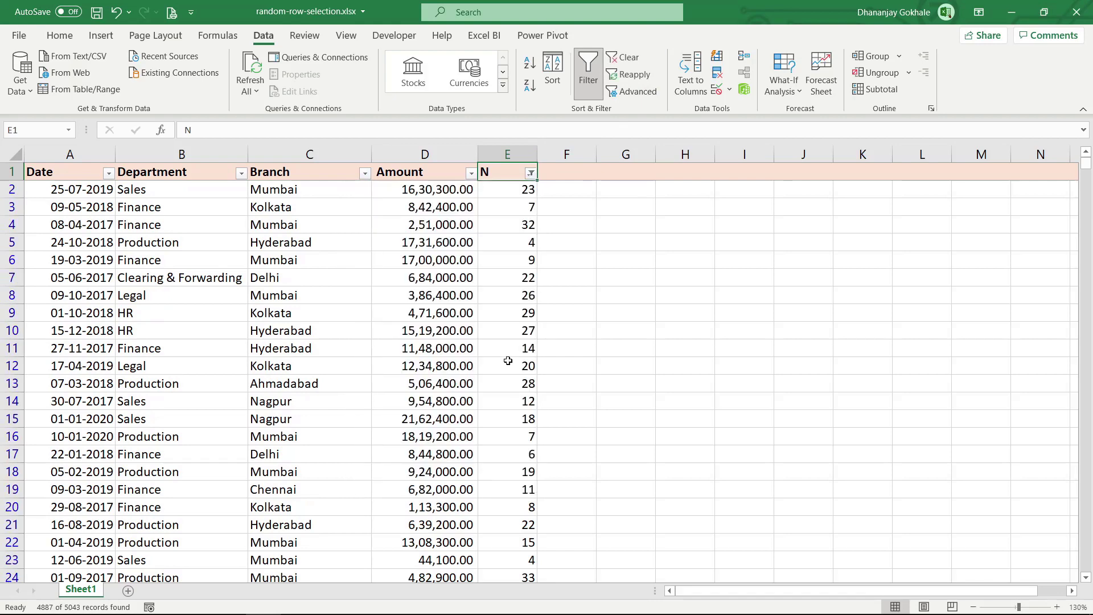
pyautogui.press('Down')
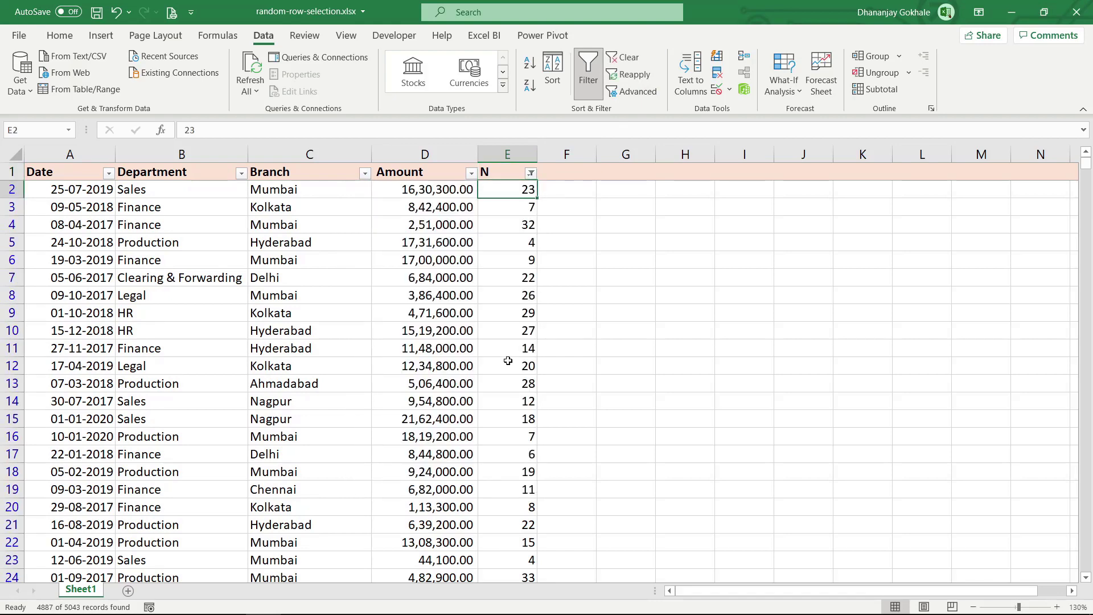
pyautogui.hotkey('ctrl', 'shift', 'Down')
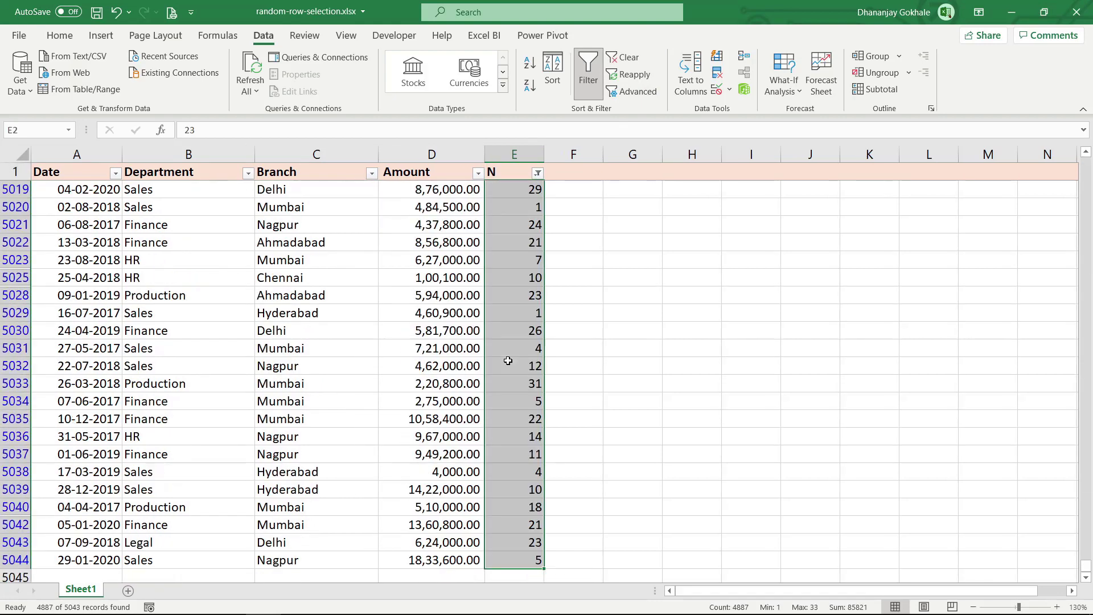
pyautogui.click(60, 35)
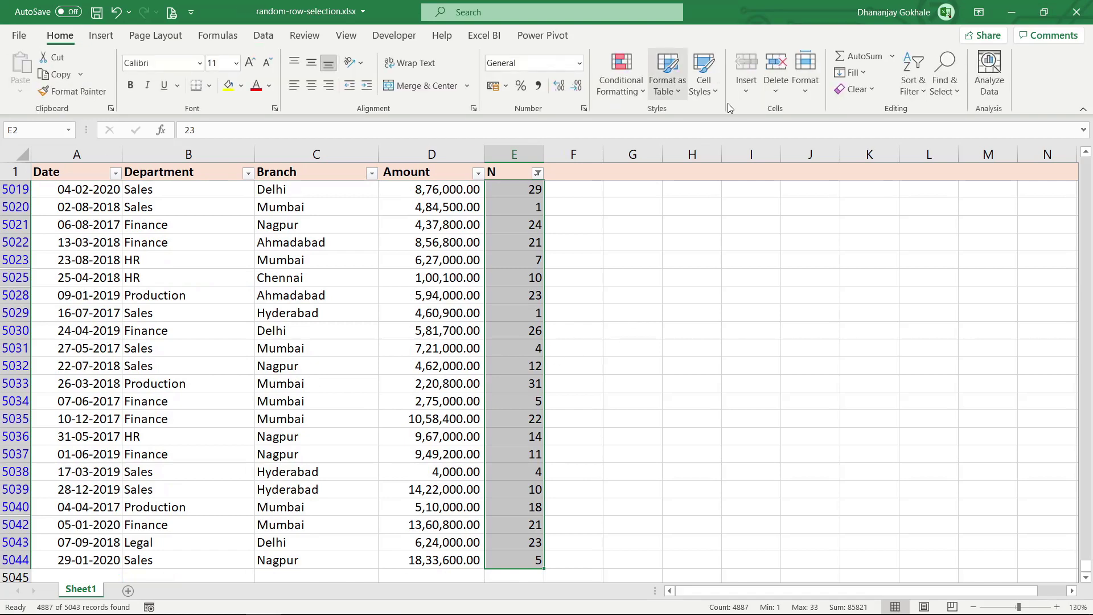
# Select only the visible filtered cells using Go To Special > Visible cells only
pyautogui.click(942, 95)
pyautogui.click(981, 172)
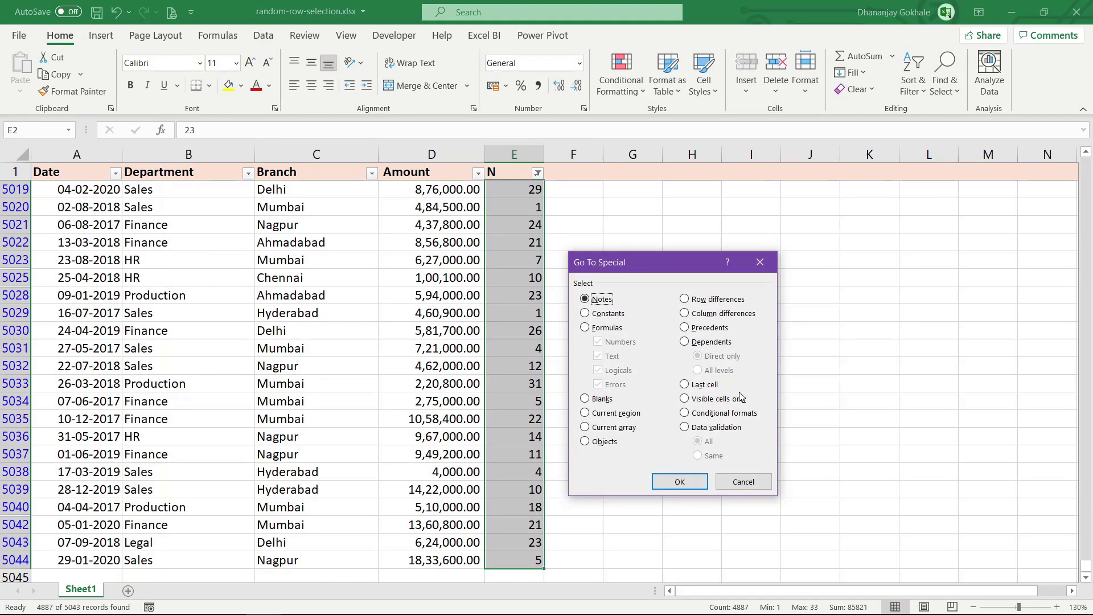
pyautogui.click(713, 402)
pyautogui.click(681, 481)
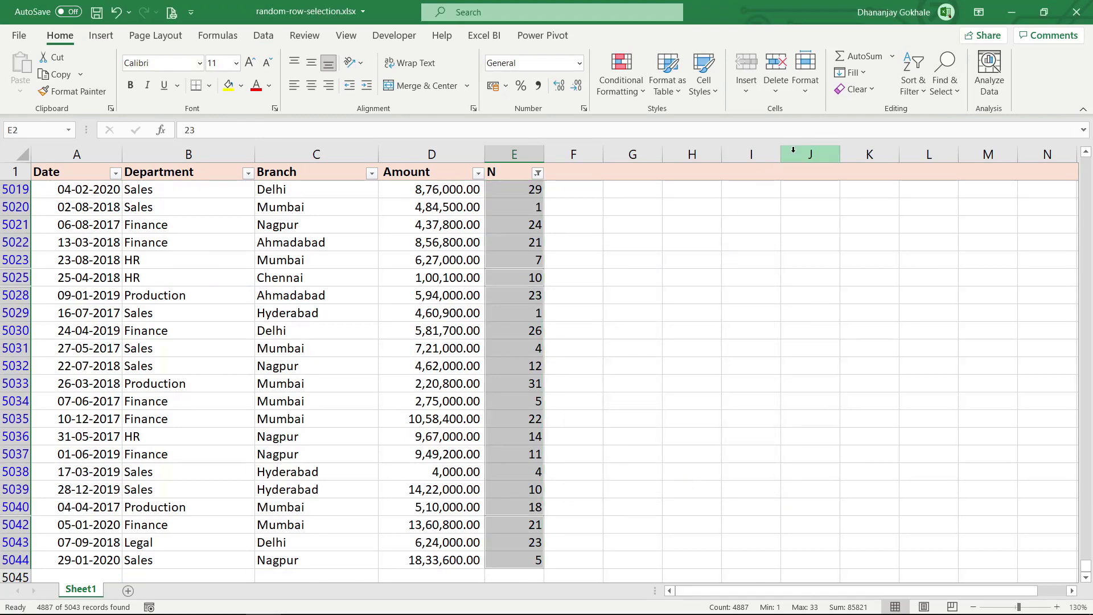
# Delete the 4887 visible rows so only rows where N is 2 remain
pyautogui.click(776, 84)
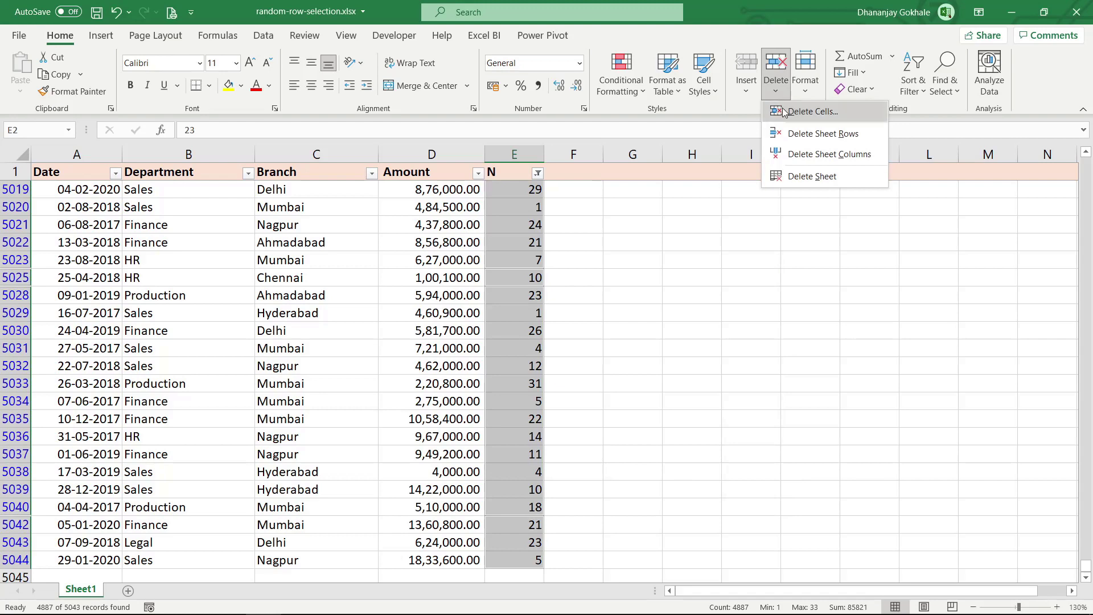
pyautogui.click(806, 138)
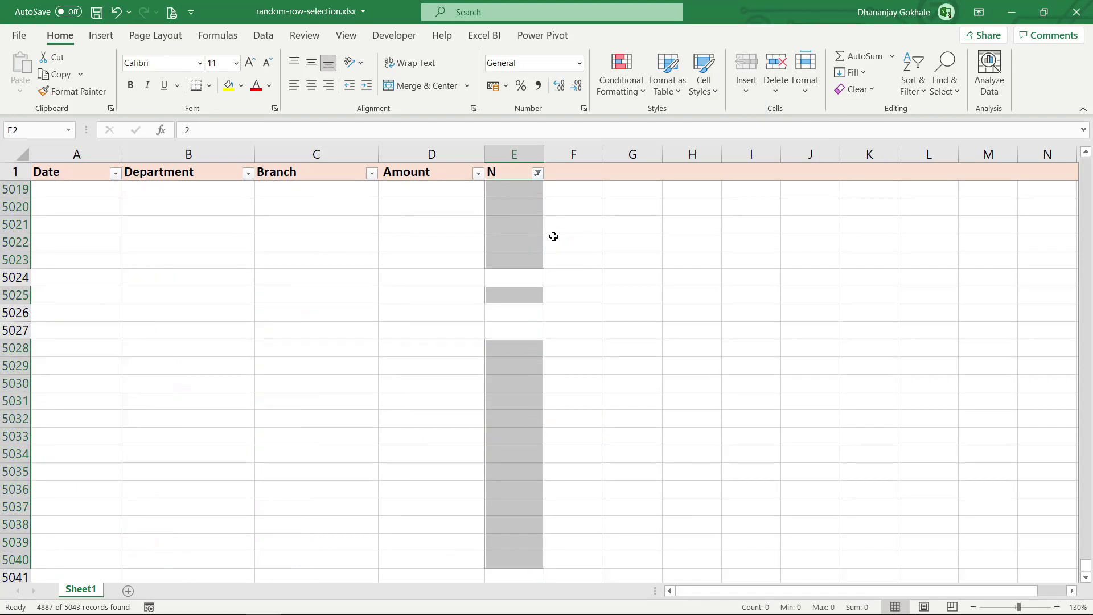
pyautogui.click(538, 174)
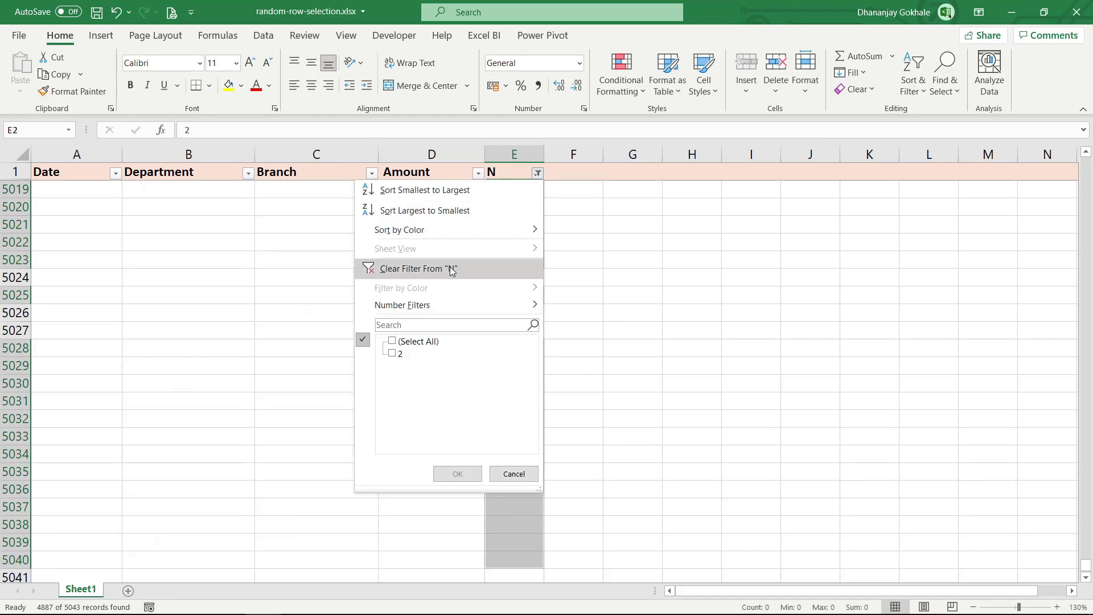